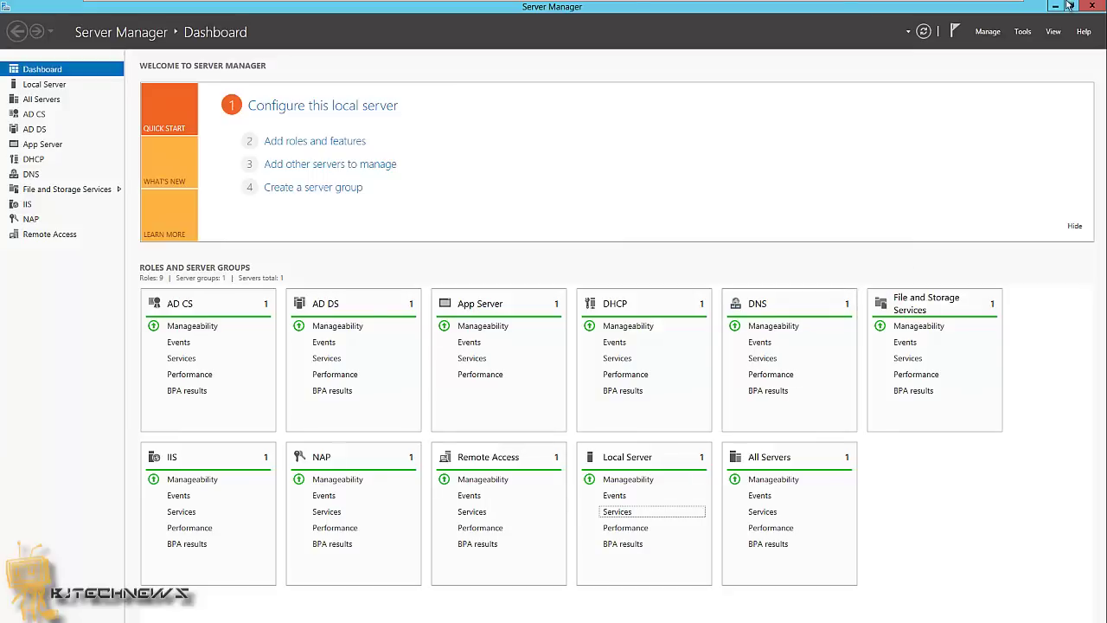
Step: Exit the virtual machine's full-screen view with Ctrl+Alt+Enter
mouse_move(989, 6)
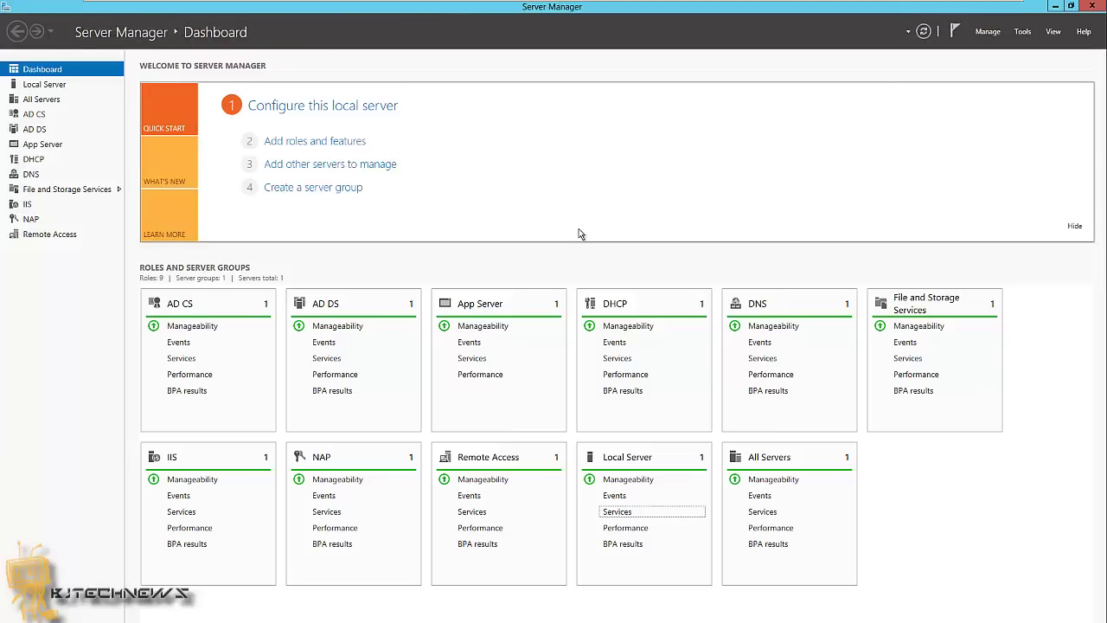
key("ctrl+alt+Return")
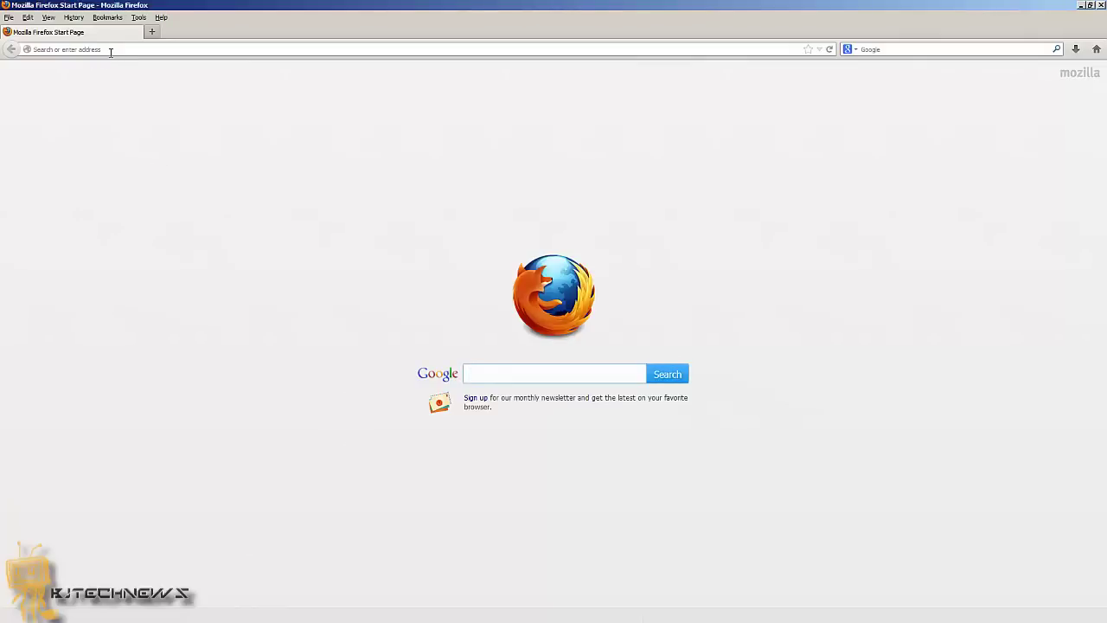
Step: Load the IIS 8 welcome page at 192.168.129.170 in Firefox
left_click(111, 52)
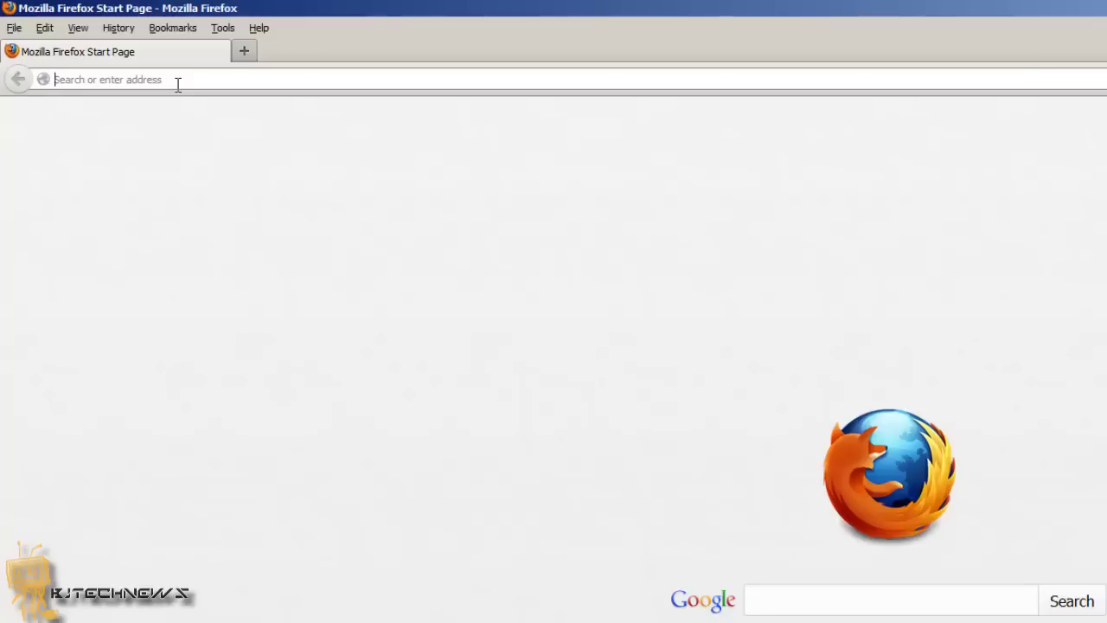
type("192.")
type("168.129.")
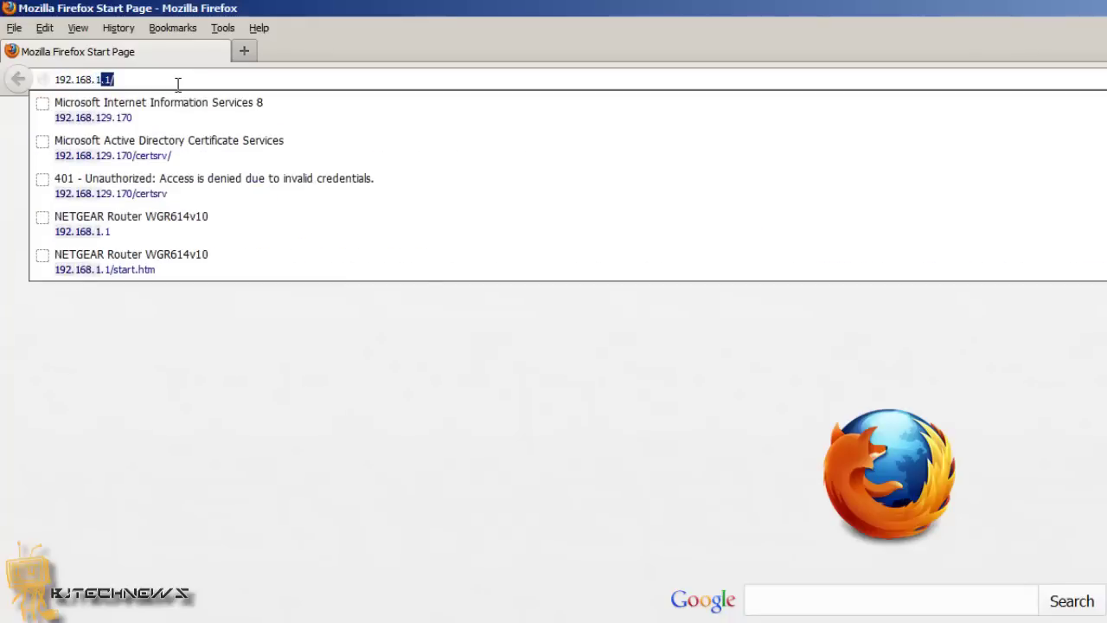
type("170")
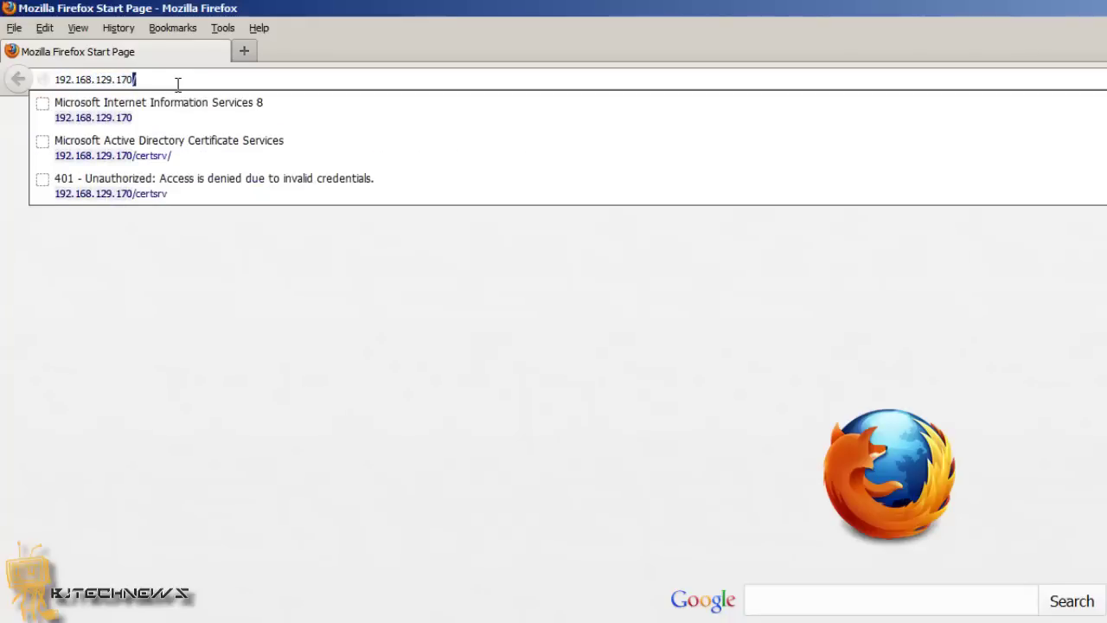
key("Return")
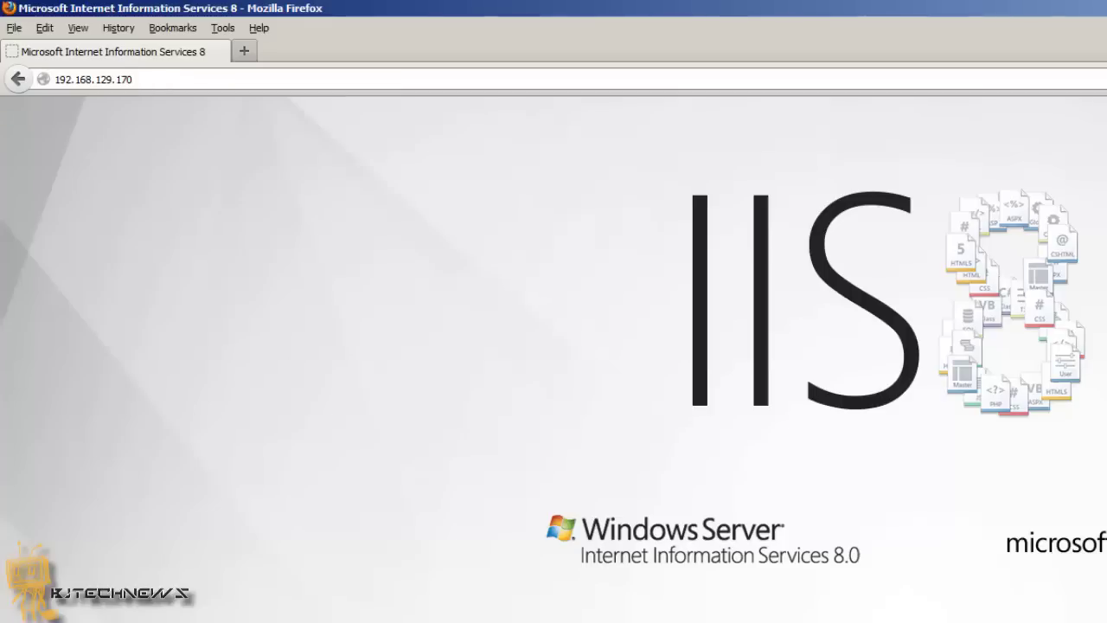
Step: Run ipconfig to confirm IPv4 address 192.168.129.170, then exit Command Prompt
key("alt+Tab")
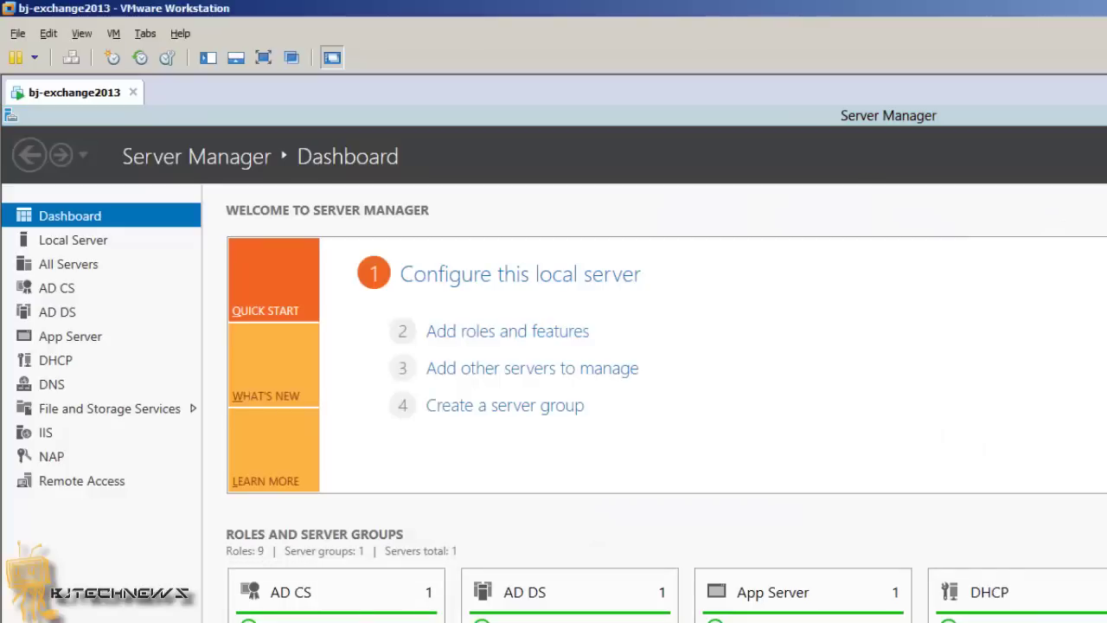
type("ip")
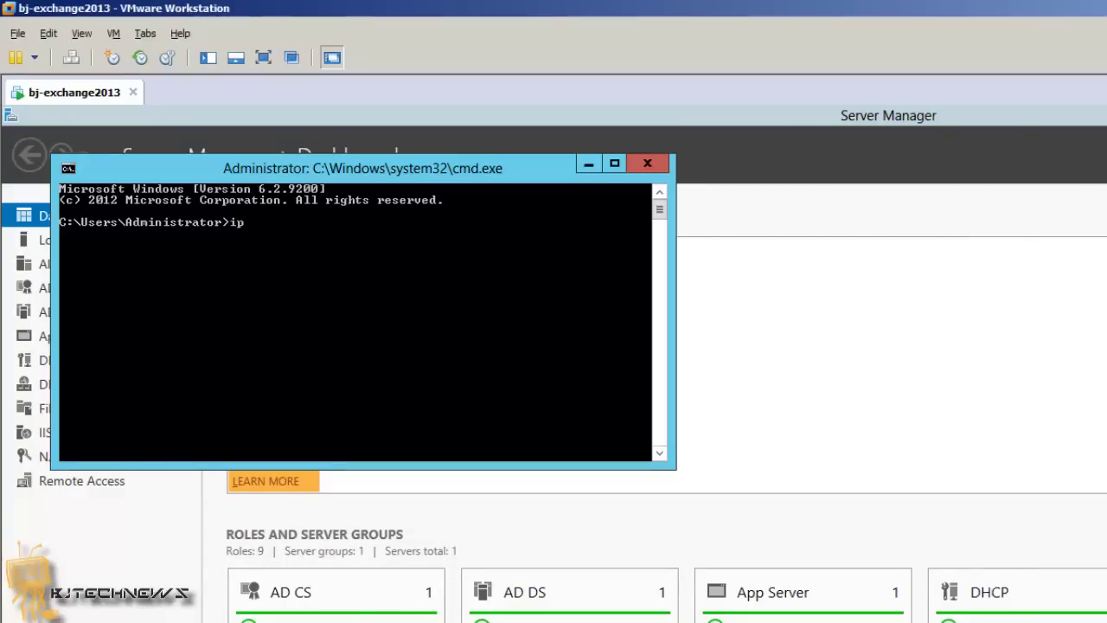
type("config")
key("Return")
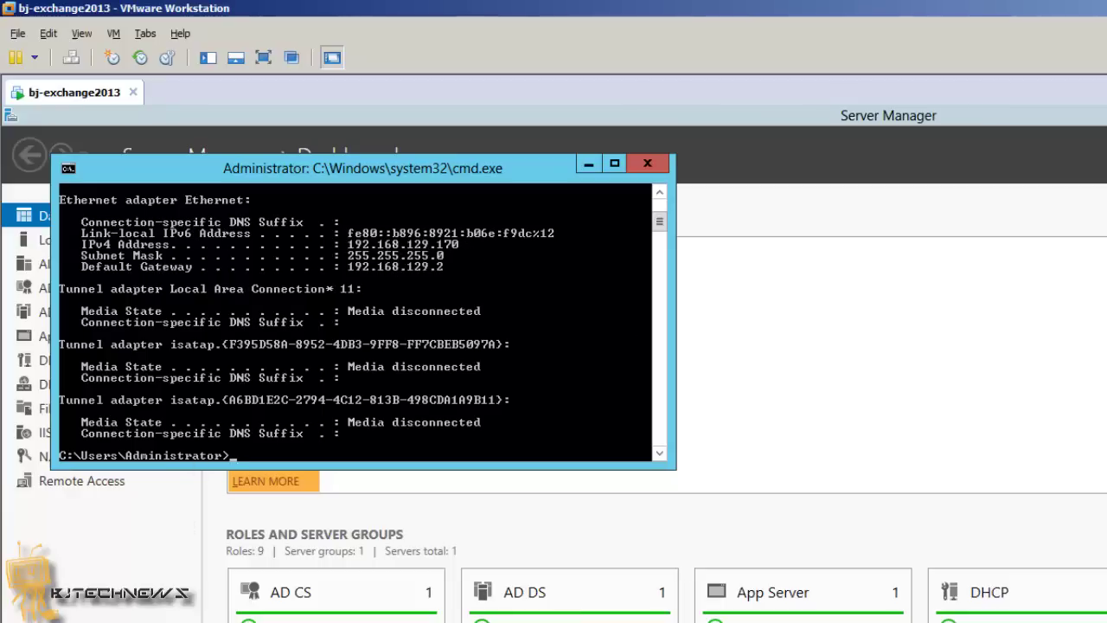
type("exit")
key("Return")
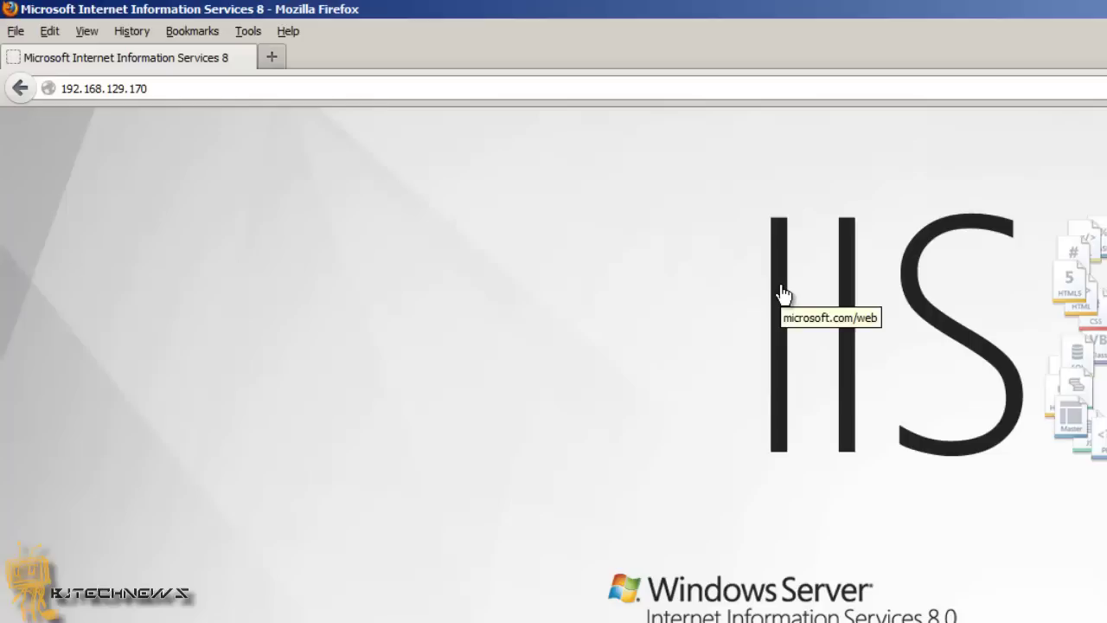
Step: Browse to 192.168.129.170/certsrv and enter the domain user name at the sign-in prompt
left_click(348, 88)
left_click(349, 89)
type("/certs")
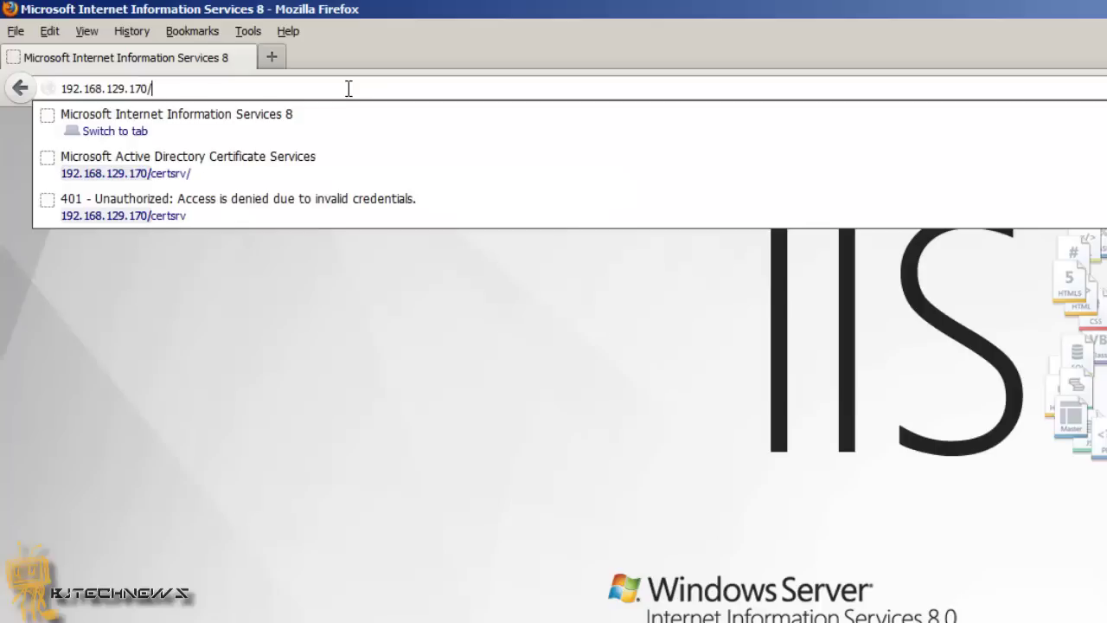
type("rv")
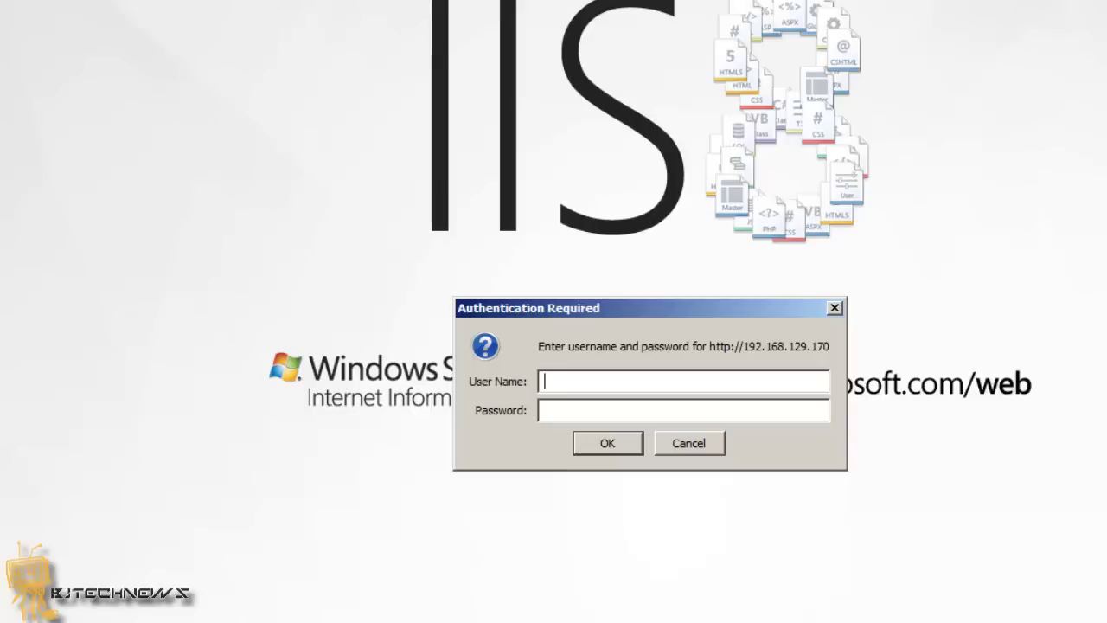
type("bjtech\\barac")
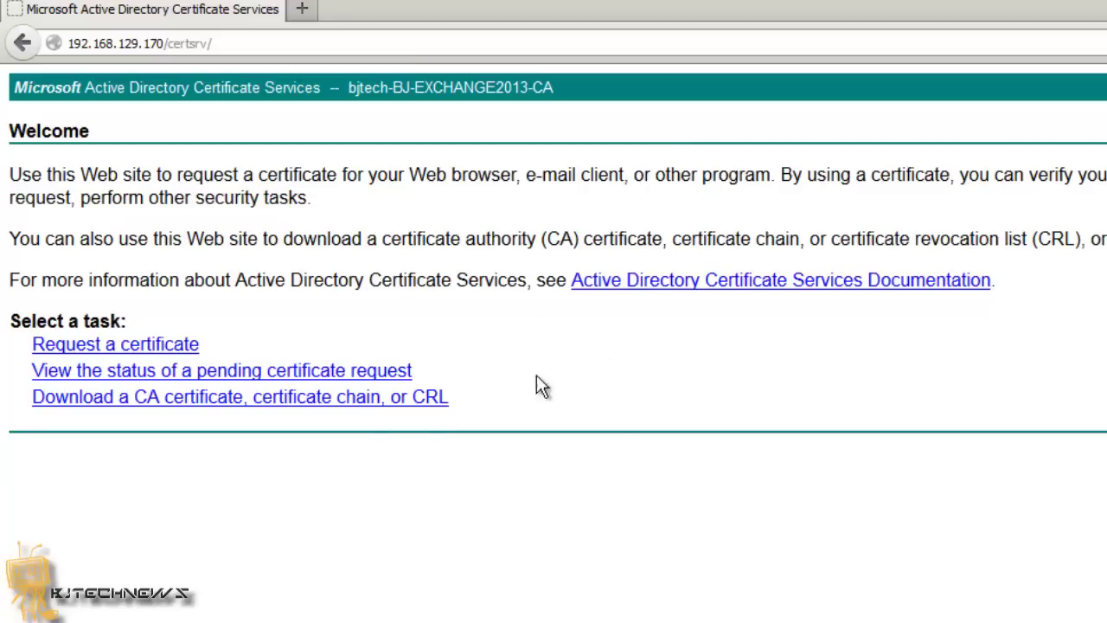
Step: Download the current CA certificate as certnew.cer and show it in its folder
left_click(254, 400)
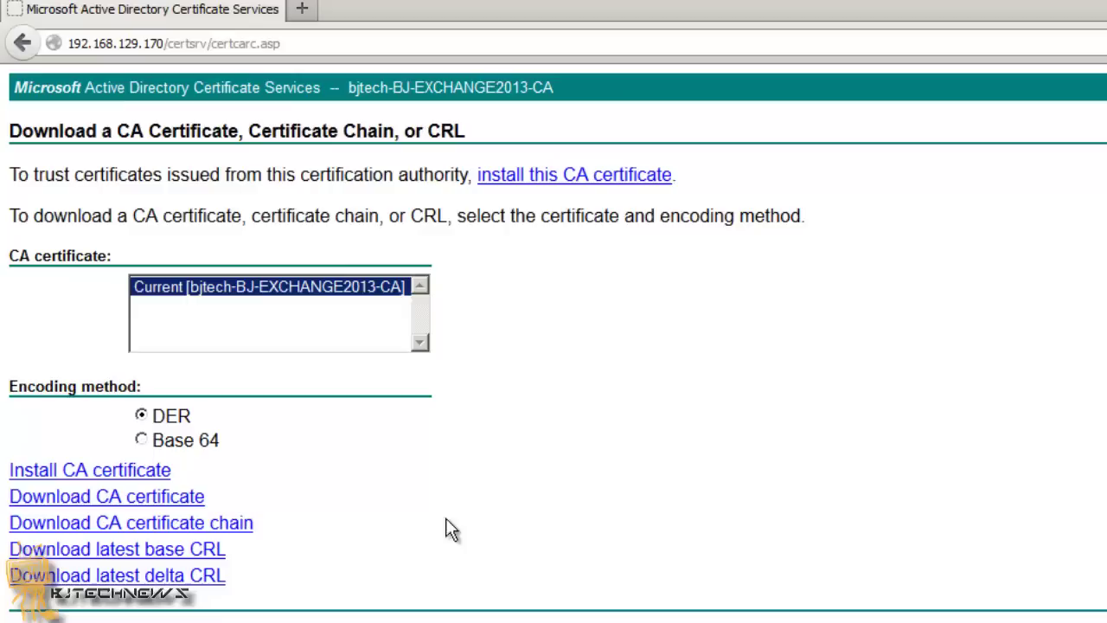
left_click(168, 503)
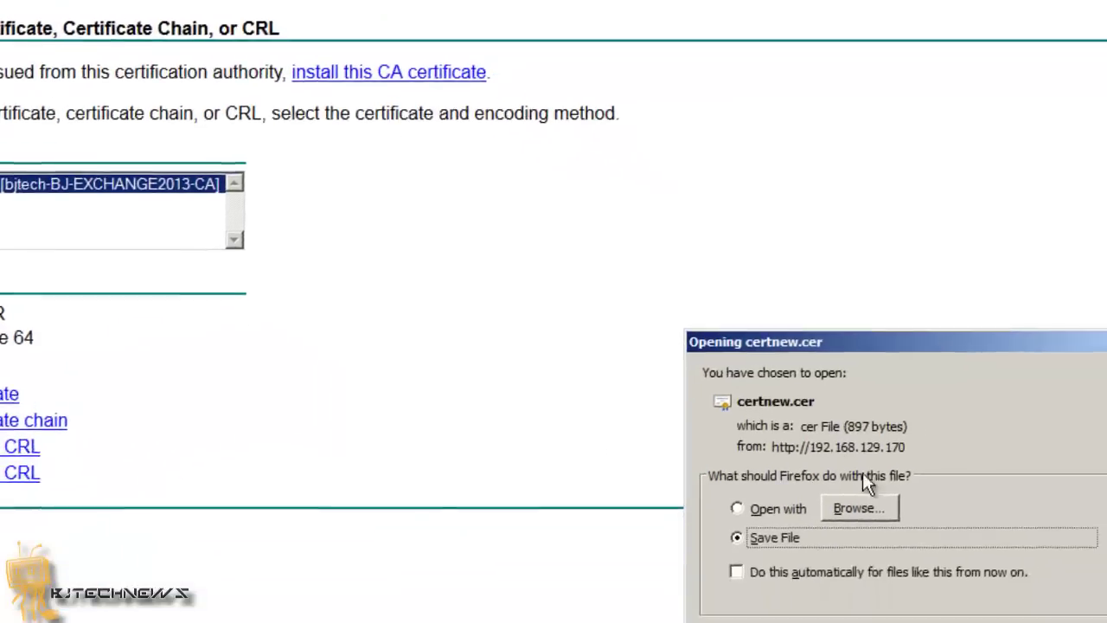
left_click(760, 513)
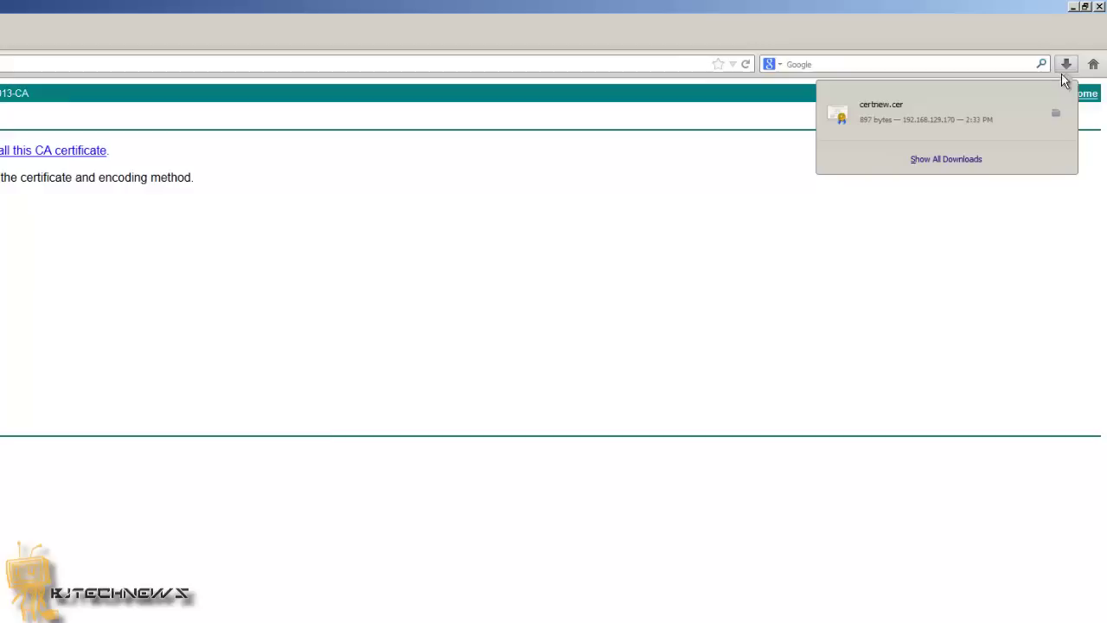
left_click(1057, 115)
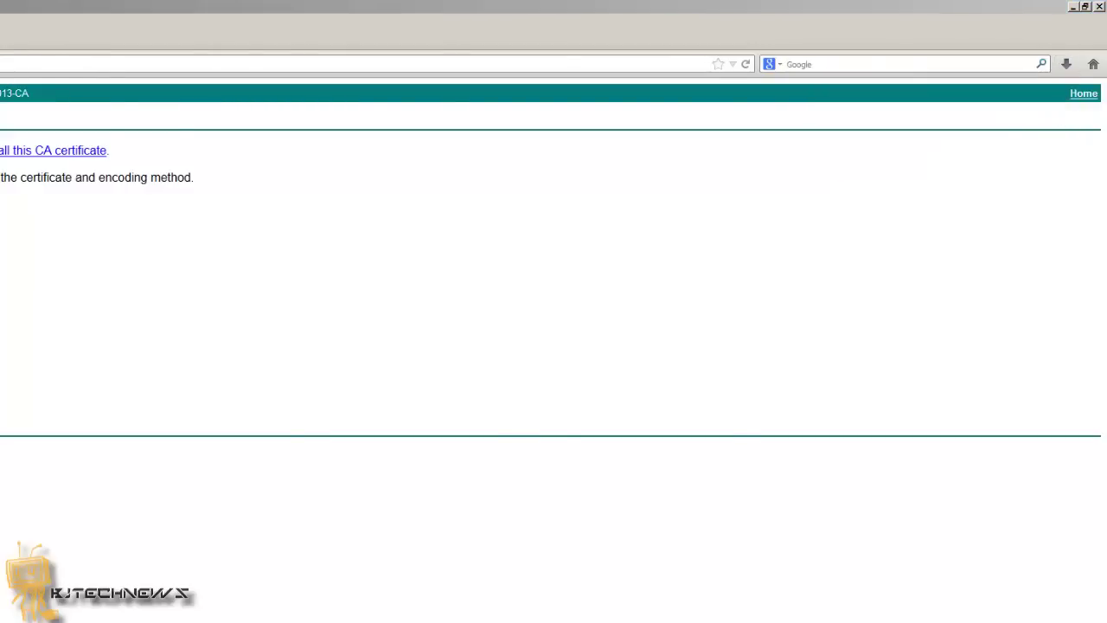
Step: Cut certnew from Downloads, paste it onto the Desktop, and drag it near the centre
right_click(295, 259)
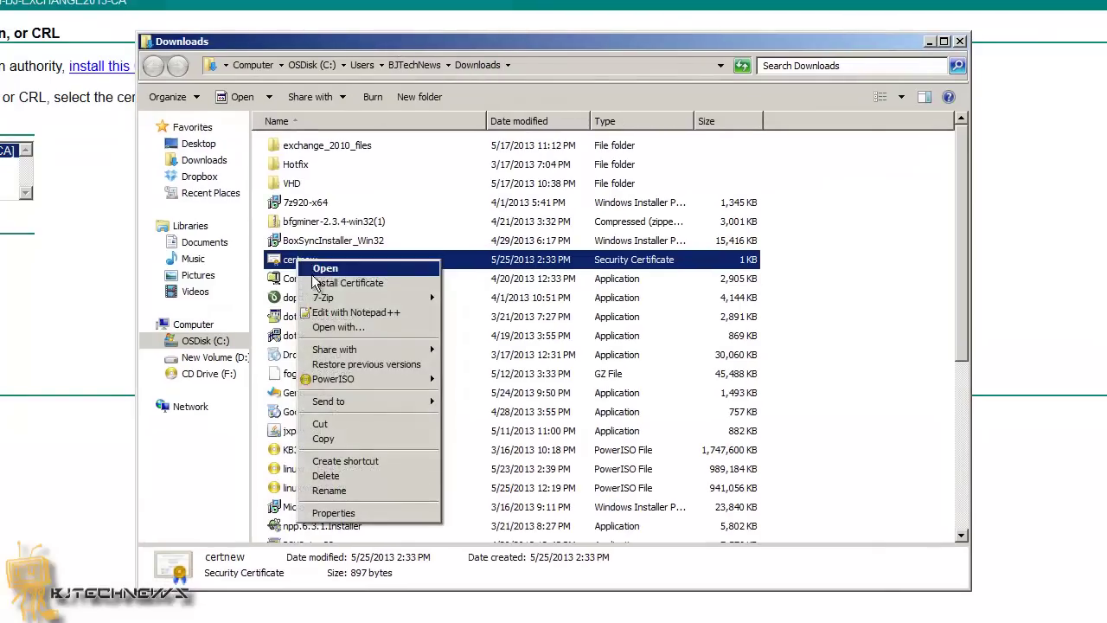
left_click(355, 424)
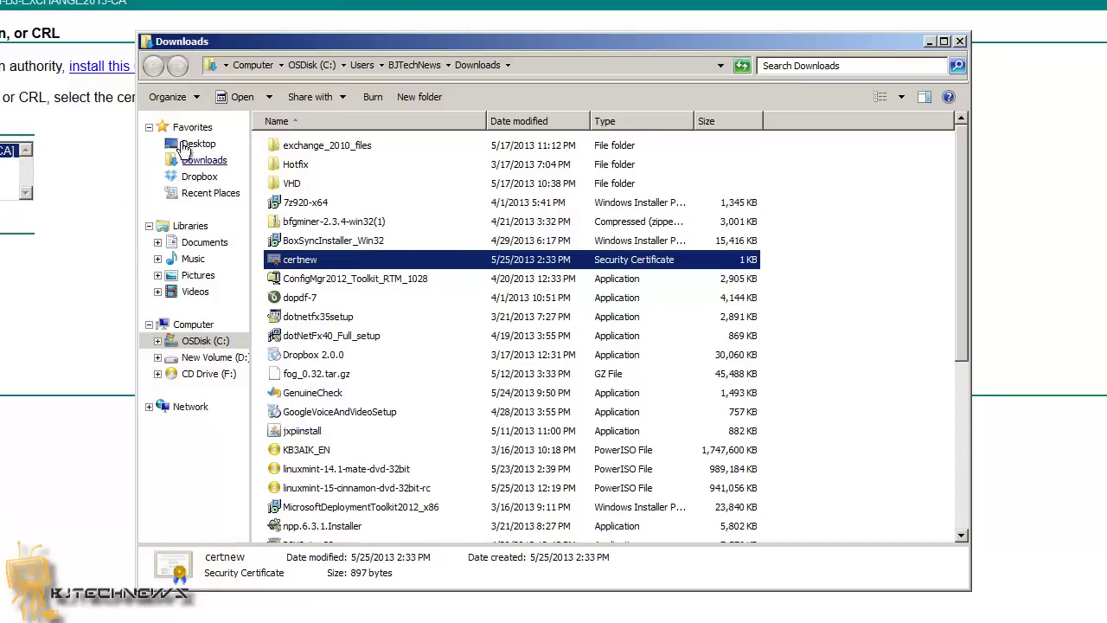
left_click(198, 144)
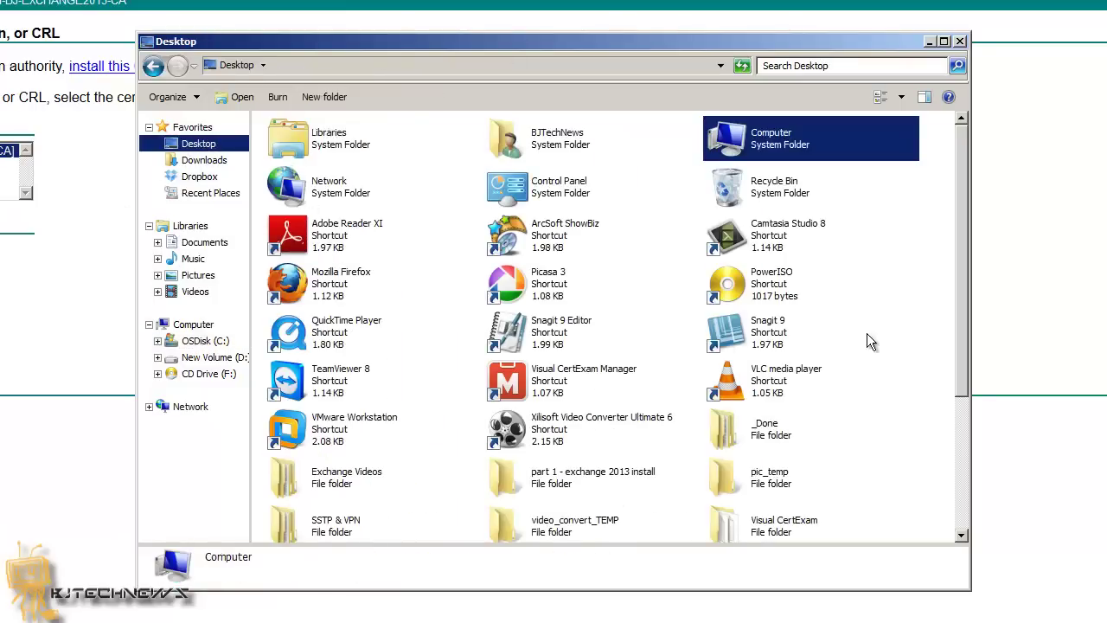
right_click(915, 298)
left_click(971, 374)
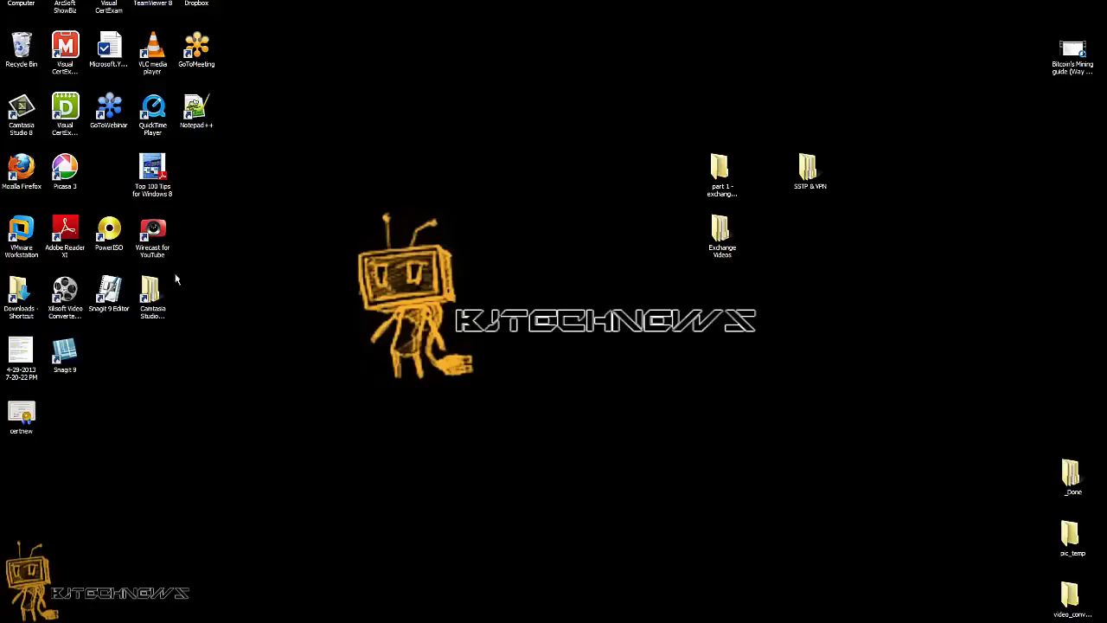
left_click_drag(24, 413, 331, 230)
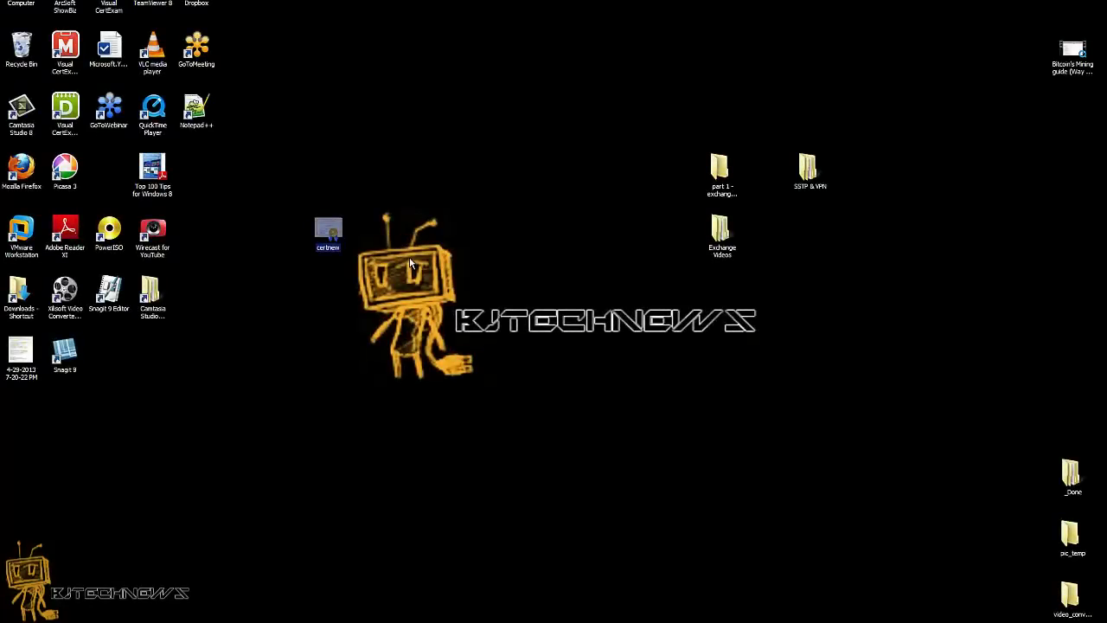
Step: Launch the Microsoft Management Console by searching mmc in the Start menu
left_click(13, 605)
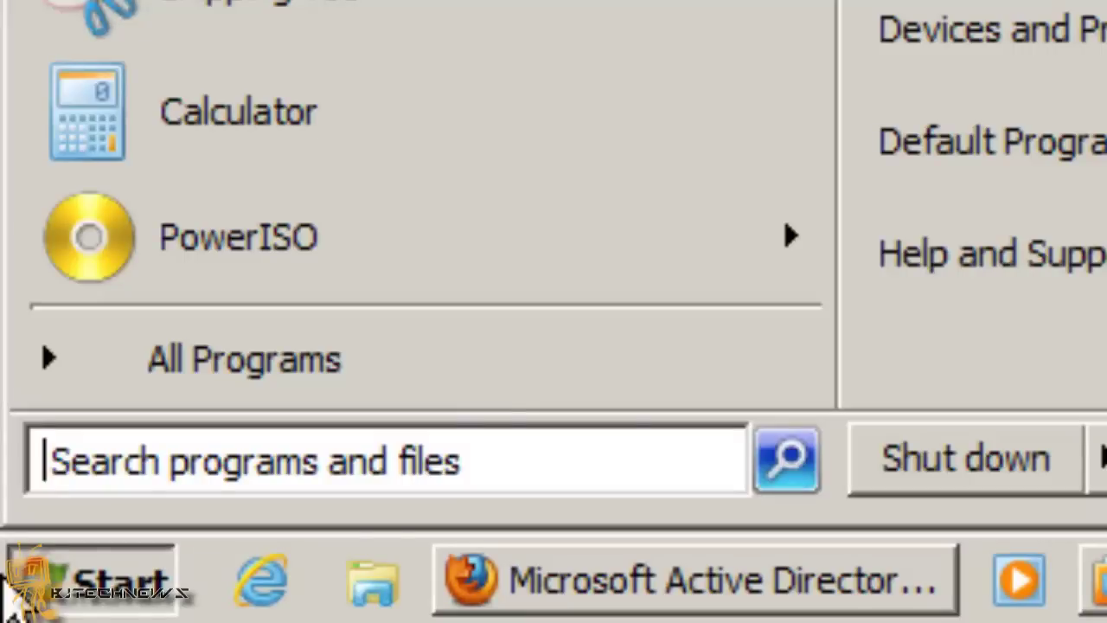
left_click(316, 470)
type("mm")
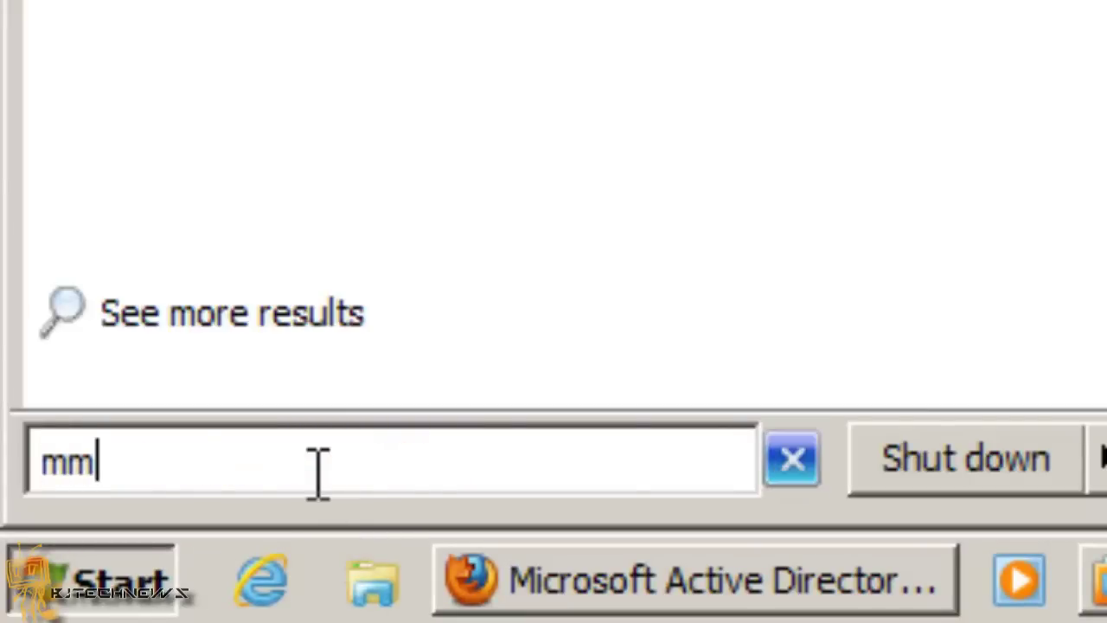
type("c")
key("Return")
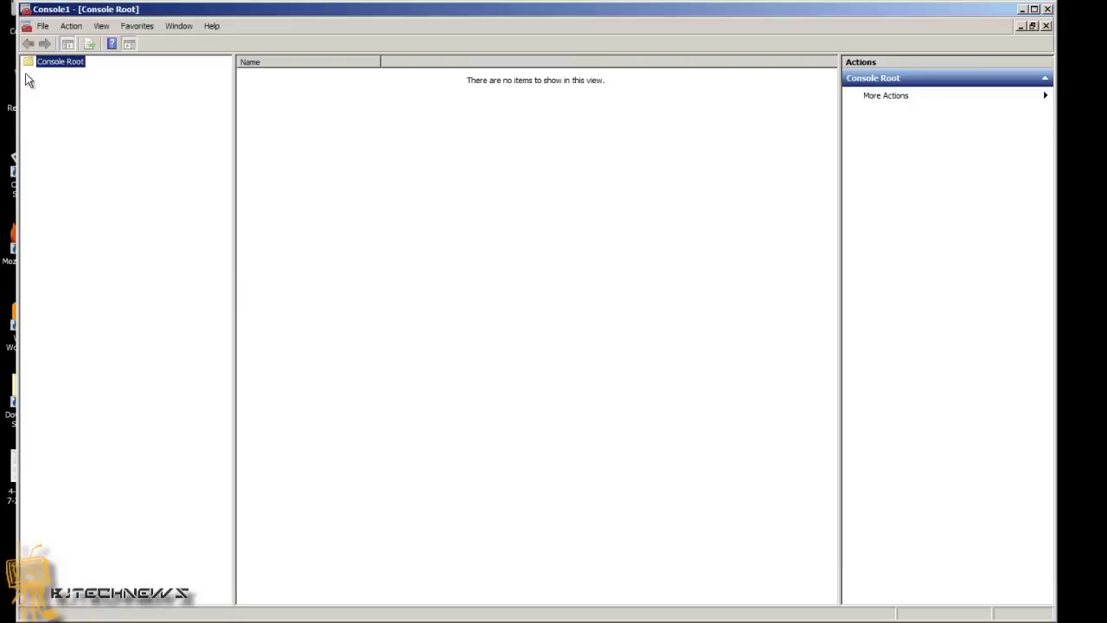
Step: Add the Certificates snap-in managing the Computer account of the Local computer
left_click(43, 26)
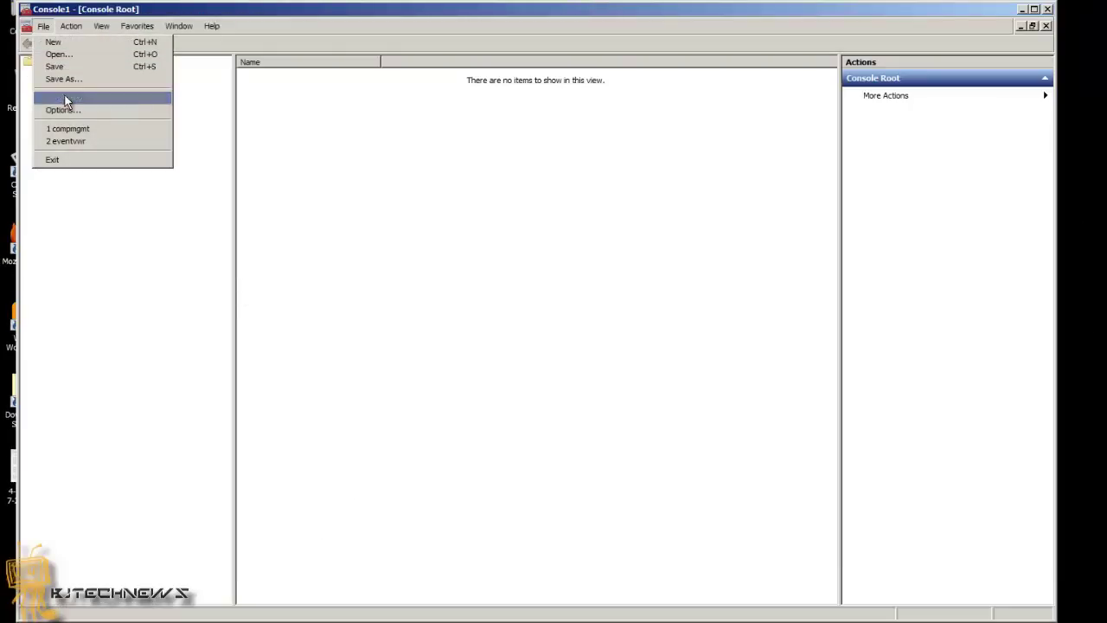
left_click(66, 101)
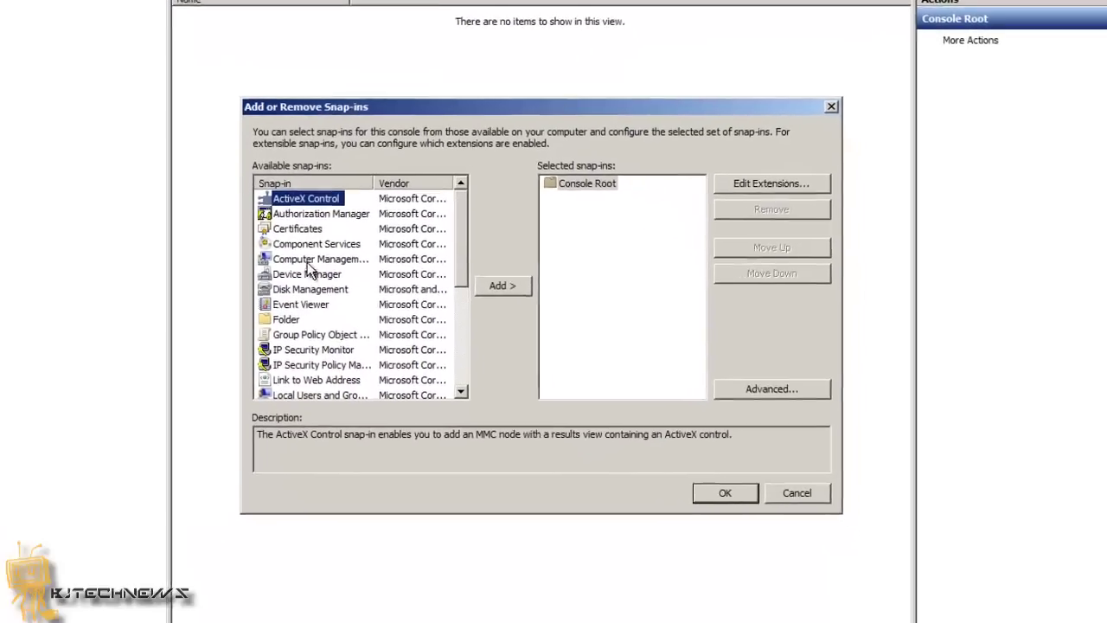
left_click(297, 229)
left_click(501, 285)
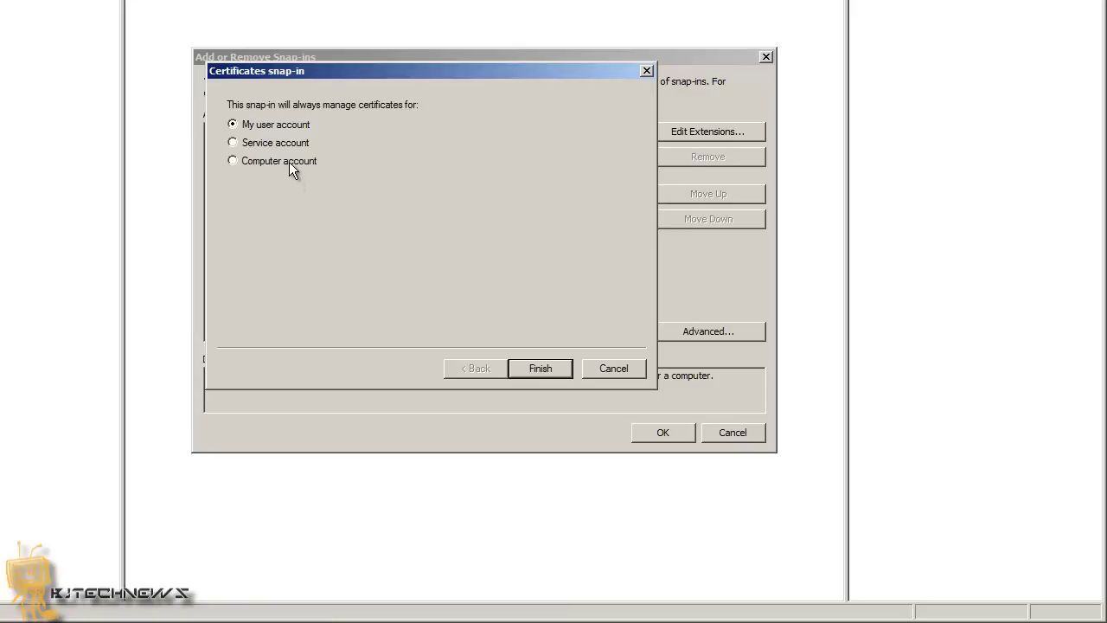
left_click(289, 162)
left_click(537, 372)
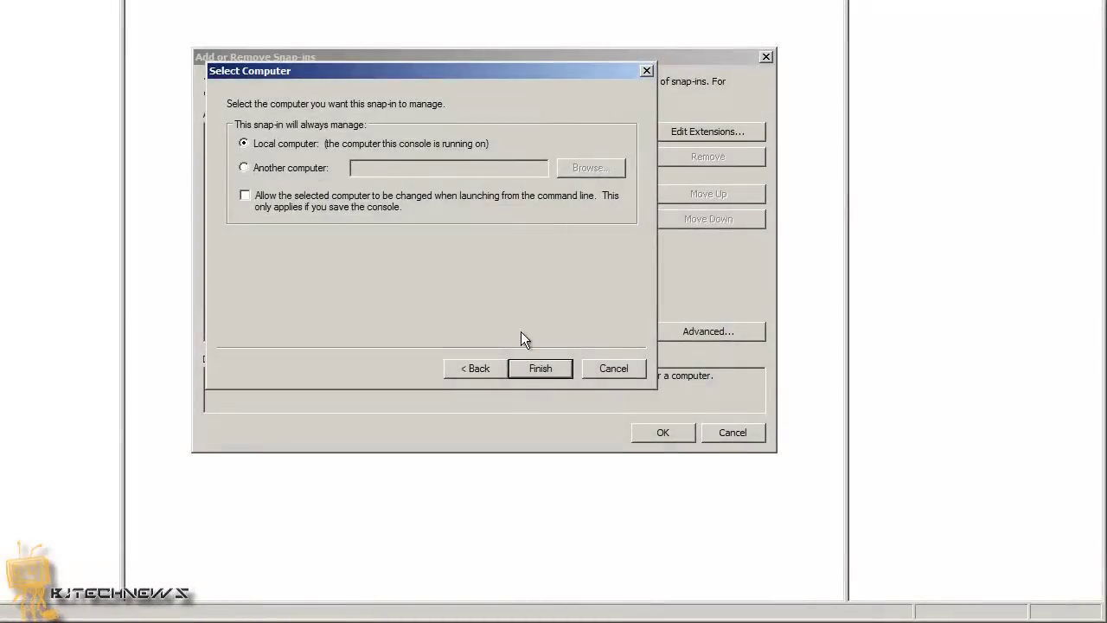
left_click(540, 368)
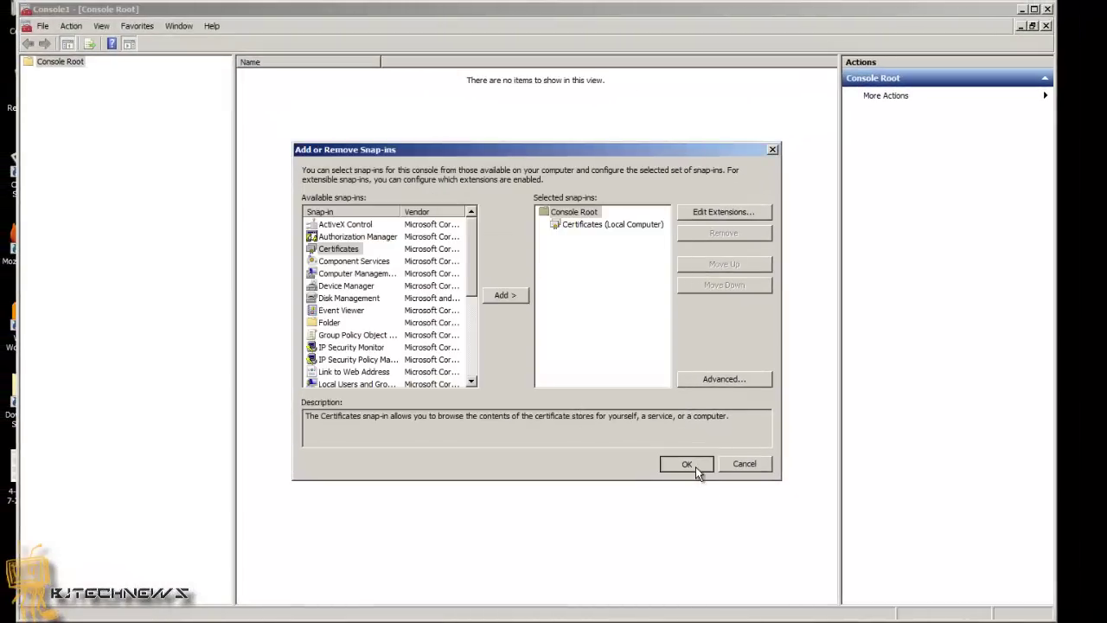
left_click(692, 465)
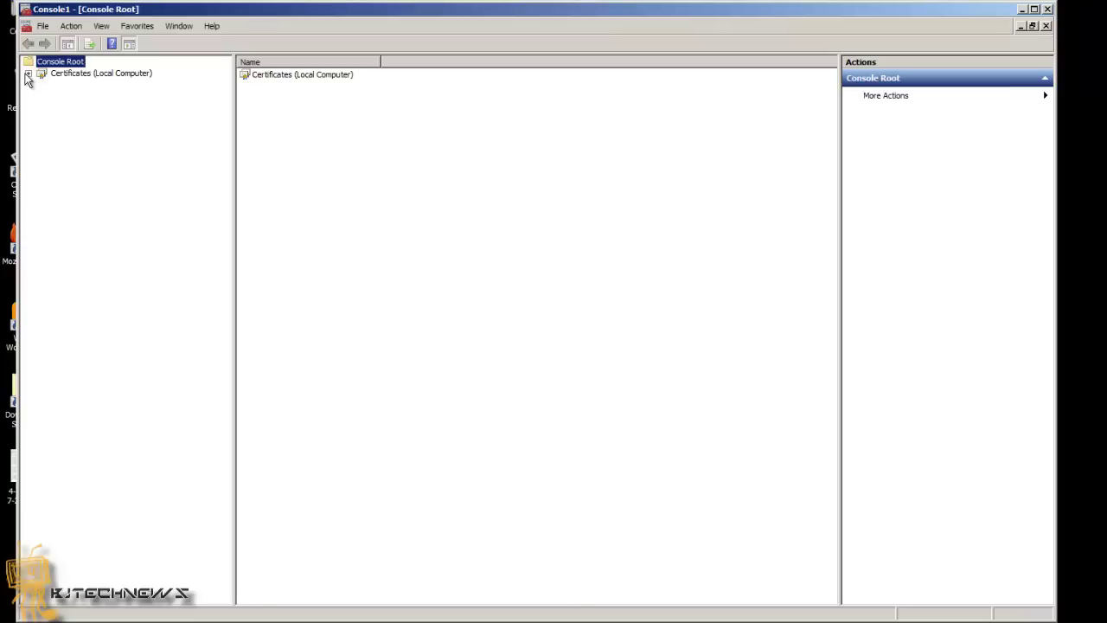
Step: Expand the local computer's Trusted Root Certification Authorities store to its Certificates folder
left_click(28, 74)
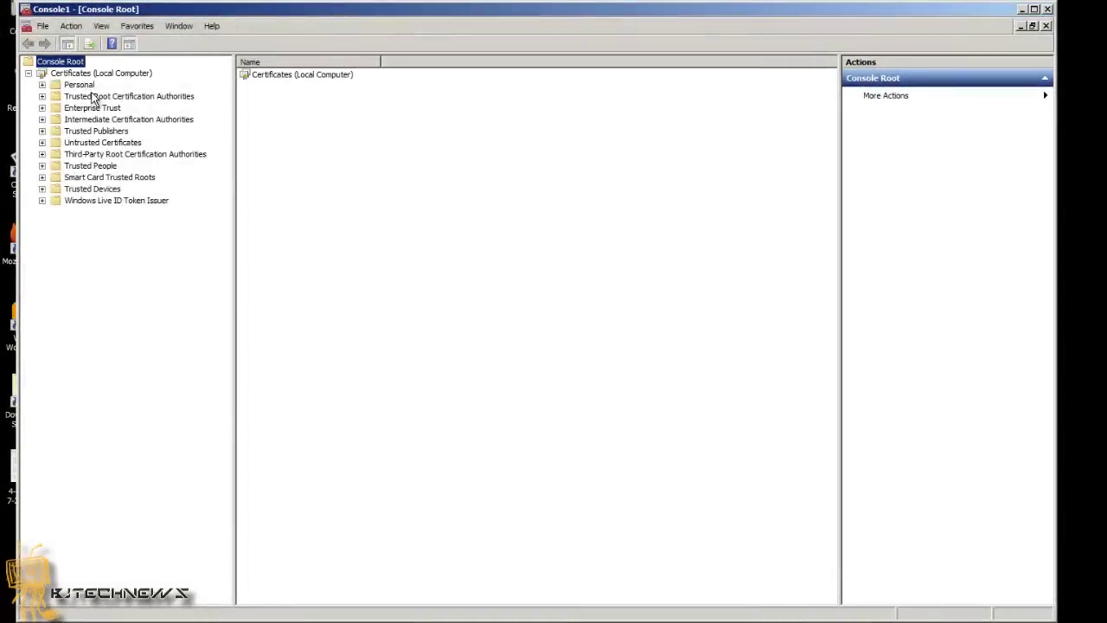
left_click(88, 97)
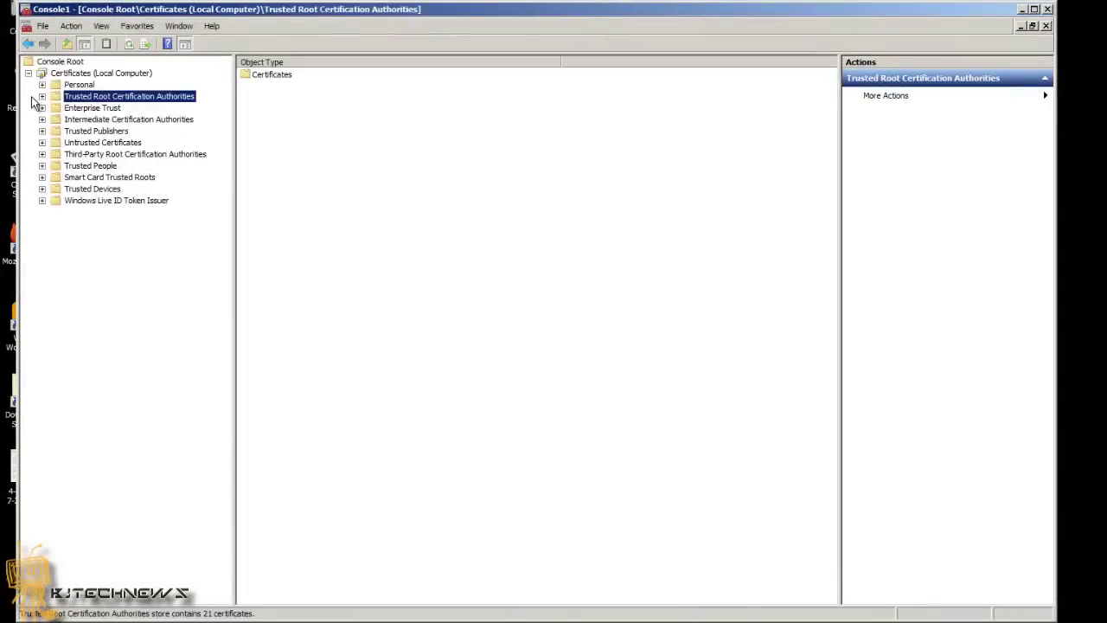
left_click(80, 177)
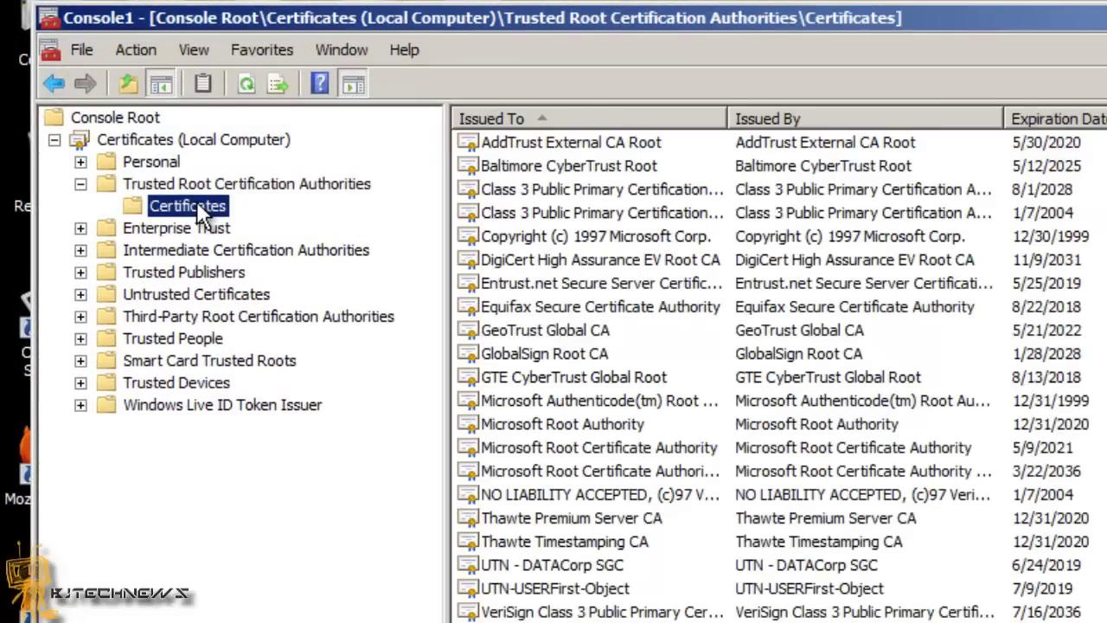
Step: Start a certificate import there and select certnew.cer from the Desktop
right_click(197, 206)
mouse_move(255, 214)
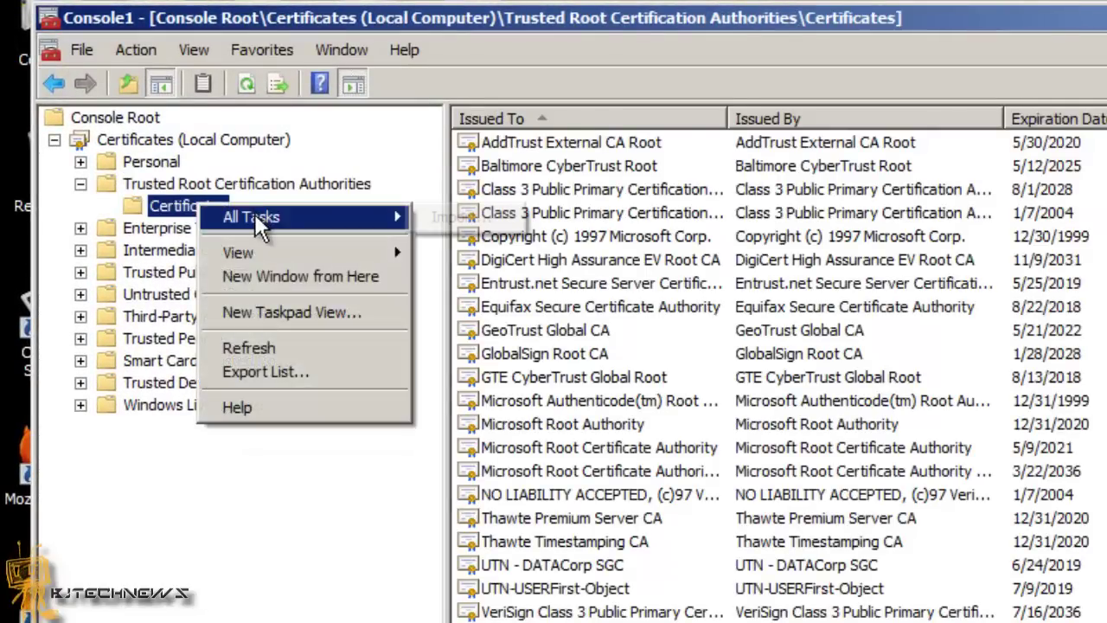
left_click(457, 220)
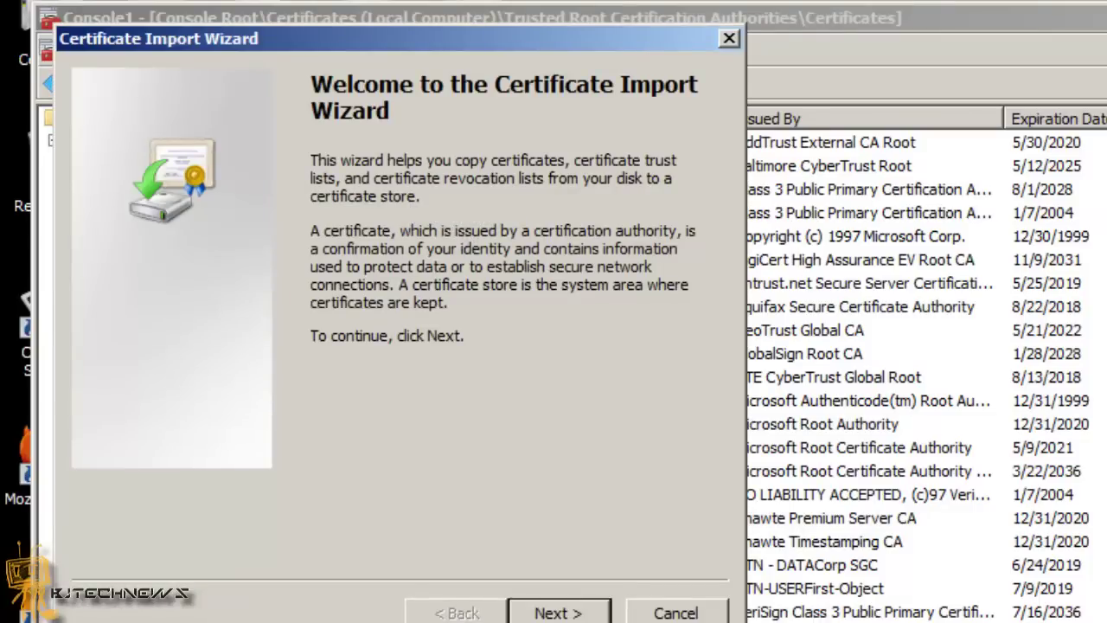
left_click(545, 611)
left_click(649, 216)
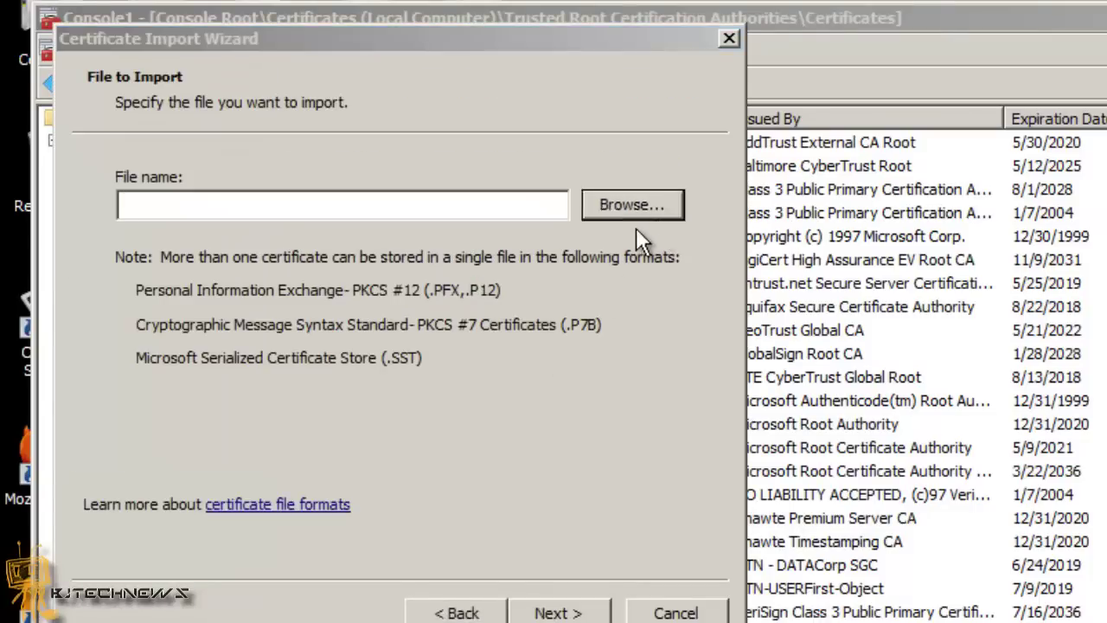
left_click(159, 229)
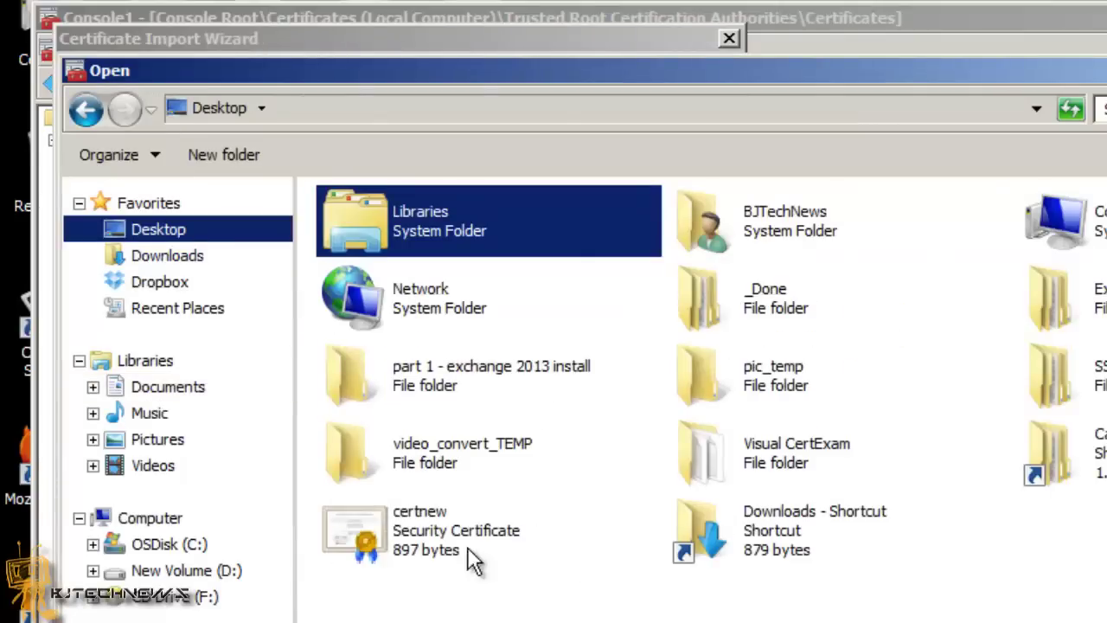
double_click(434, 529)
Step: Import into Trusted Root Certification Authorities and check the bjtech-BJ-EXCHANGE2013-CA certificate
left_click(558, 612)
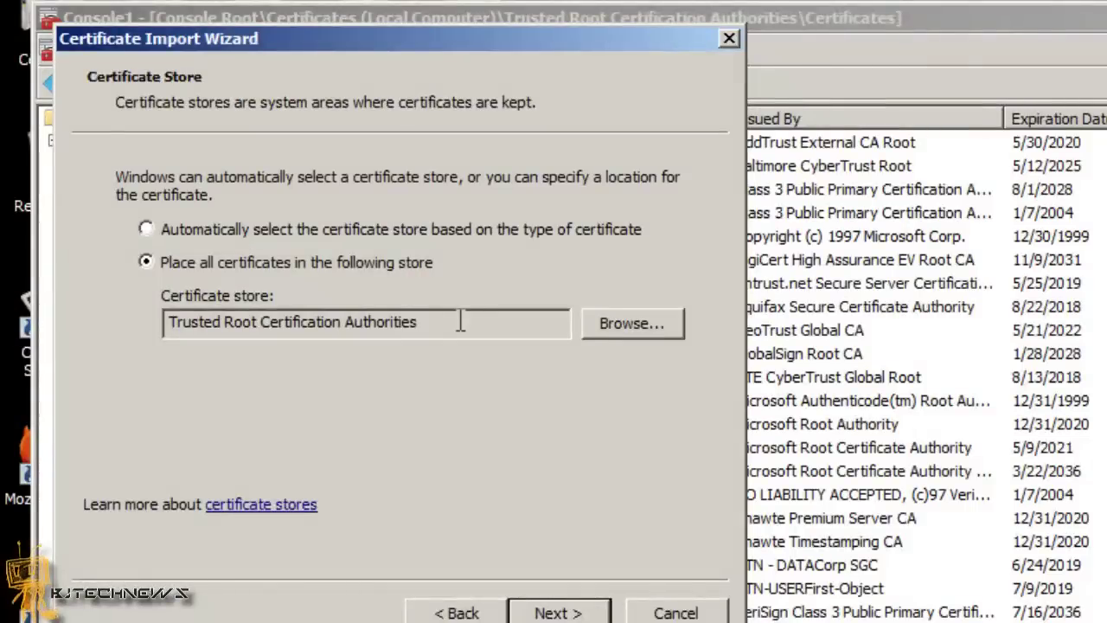
left_click_drag(460, 321, 4, 343)
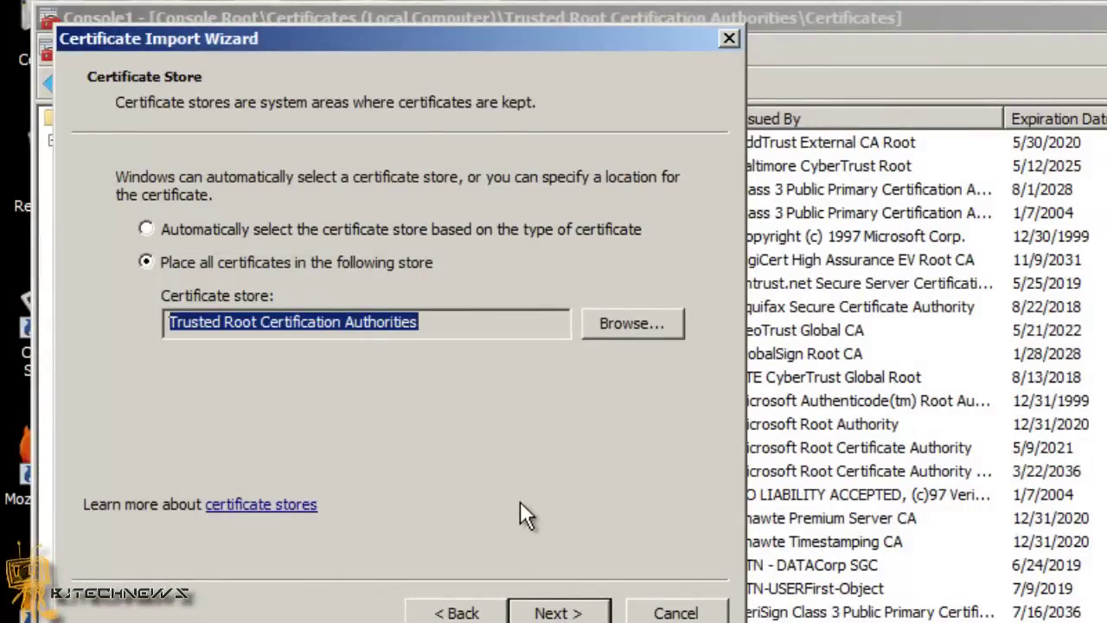
left_click(558, 611)
left_click(553, 611)
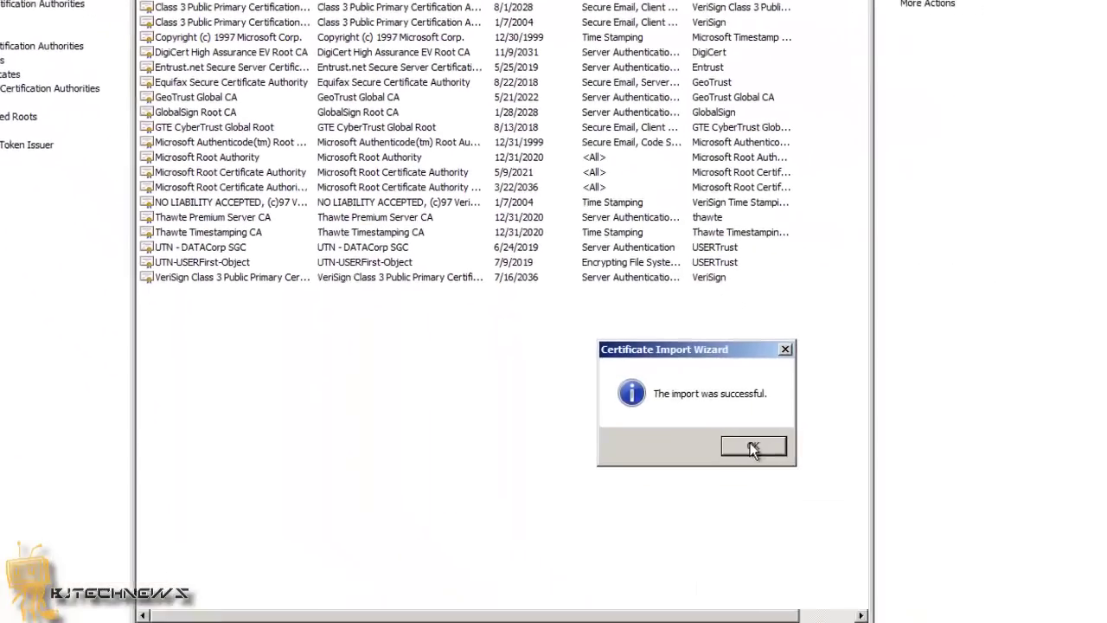
left_click(820, 447)
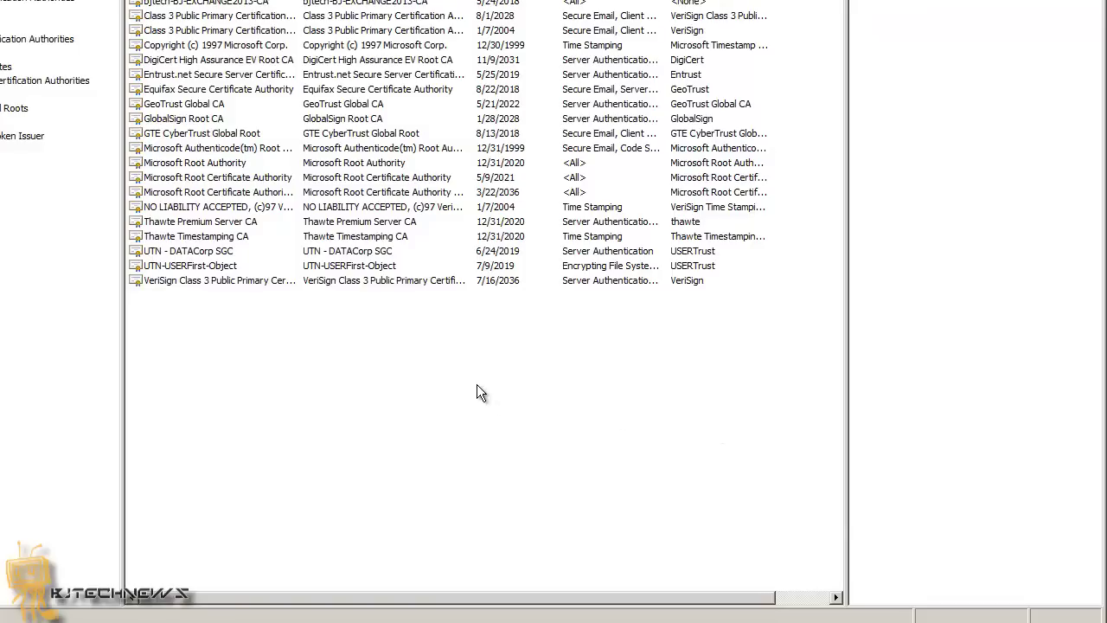
left_click(182, 6)
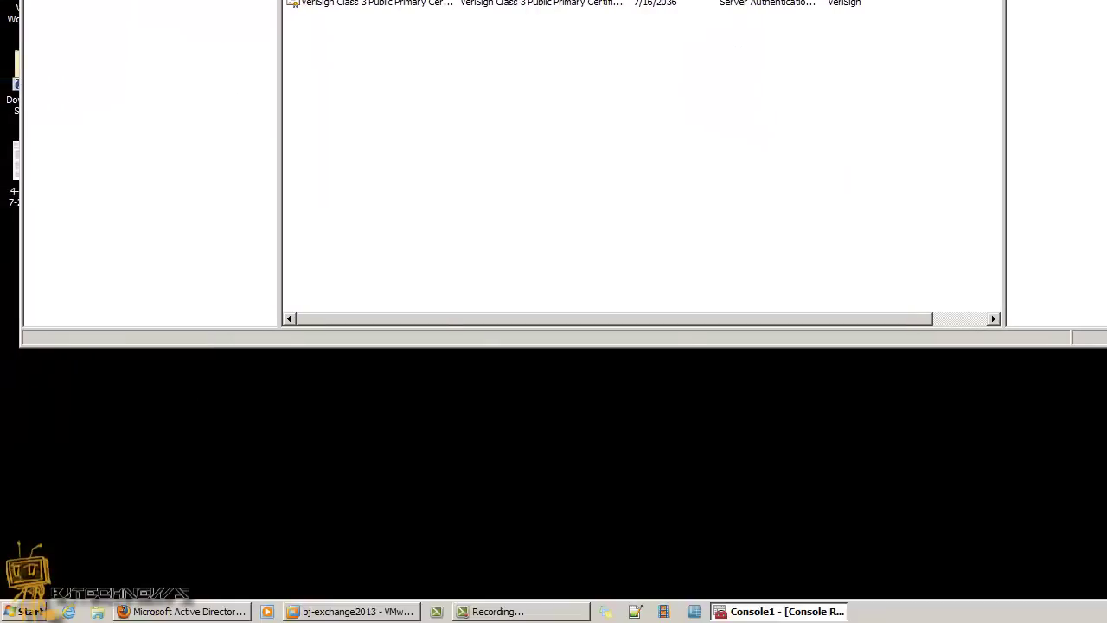
Step: Launch regedit and navigate to HKEY_LOCAL_MACHINE\SYSTEM\CurrentControlSet\services\SstpSvc\Parameters
left_click(19, 615)
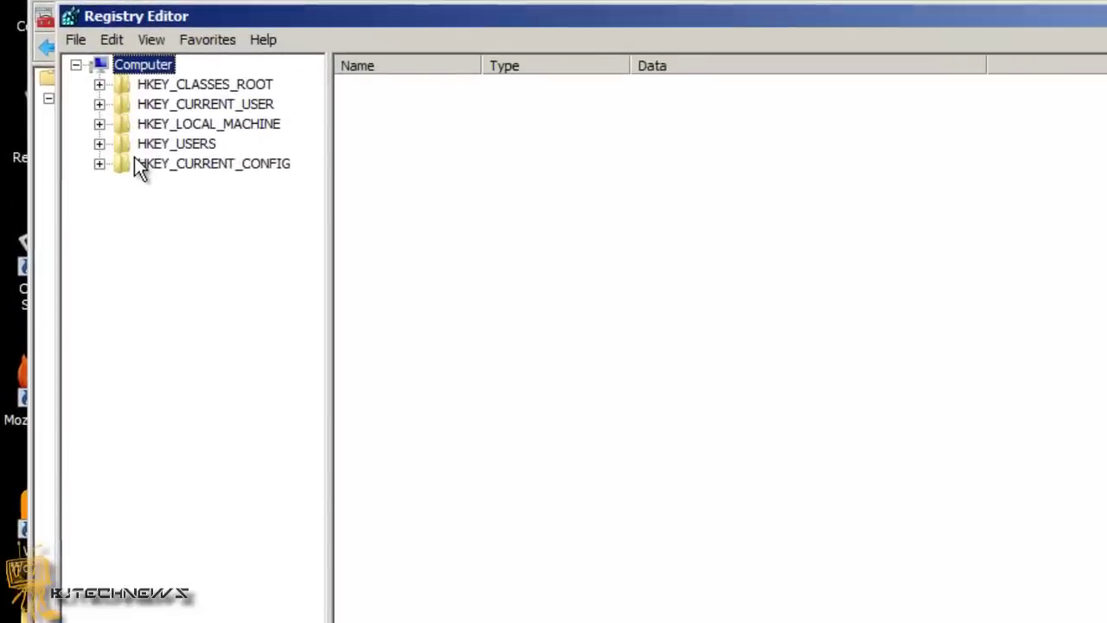
left_click(99, 123)
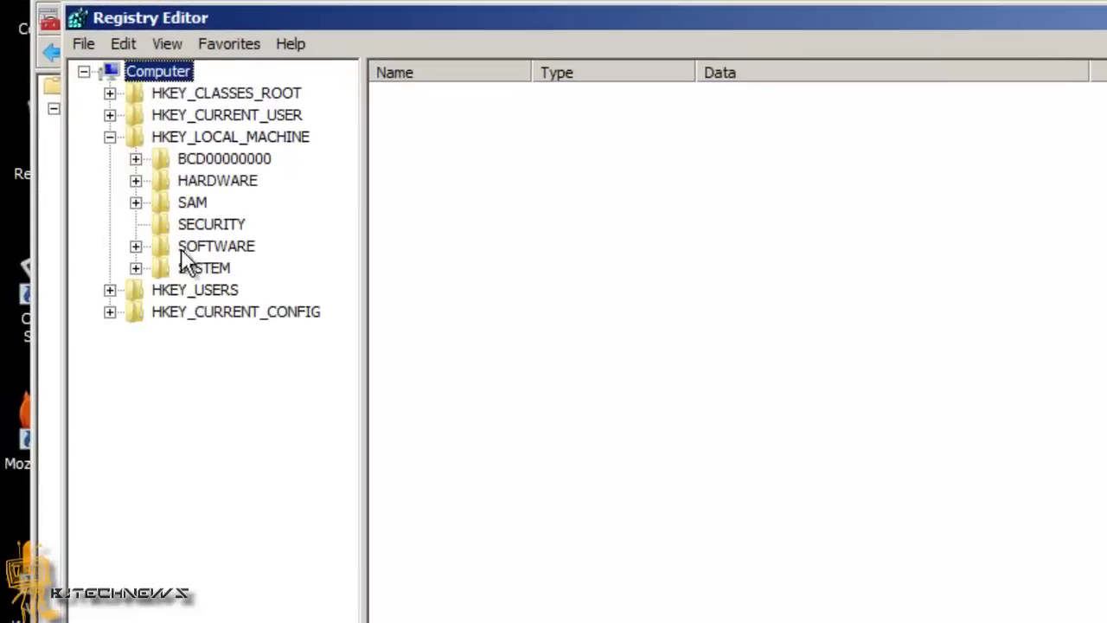
left_click(135, 268)
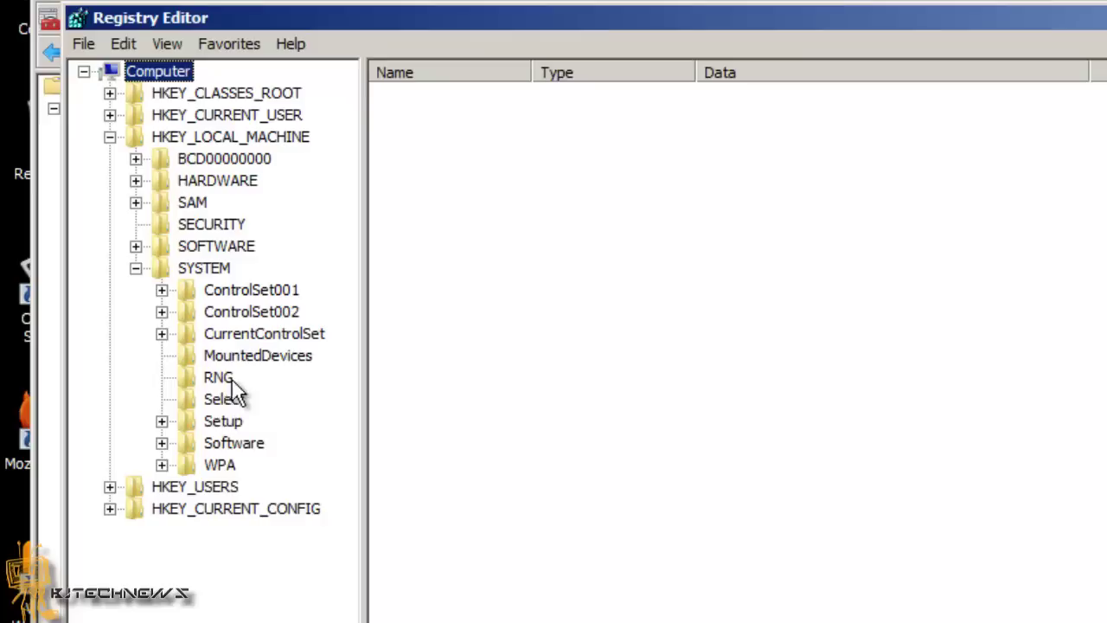
double_click(259, 333)
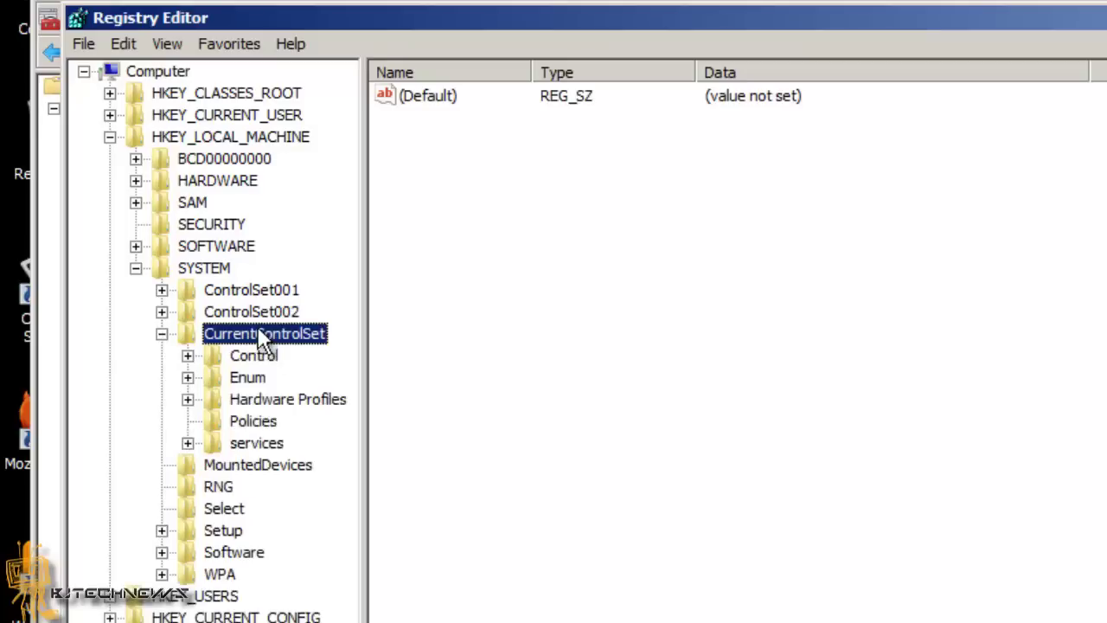
double_click(256, 441)
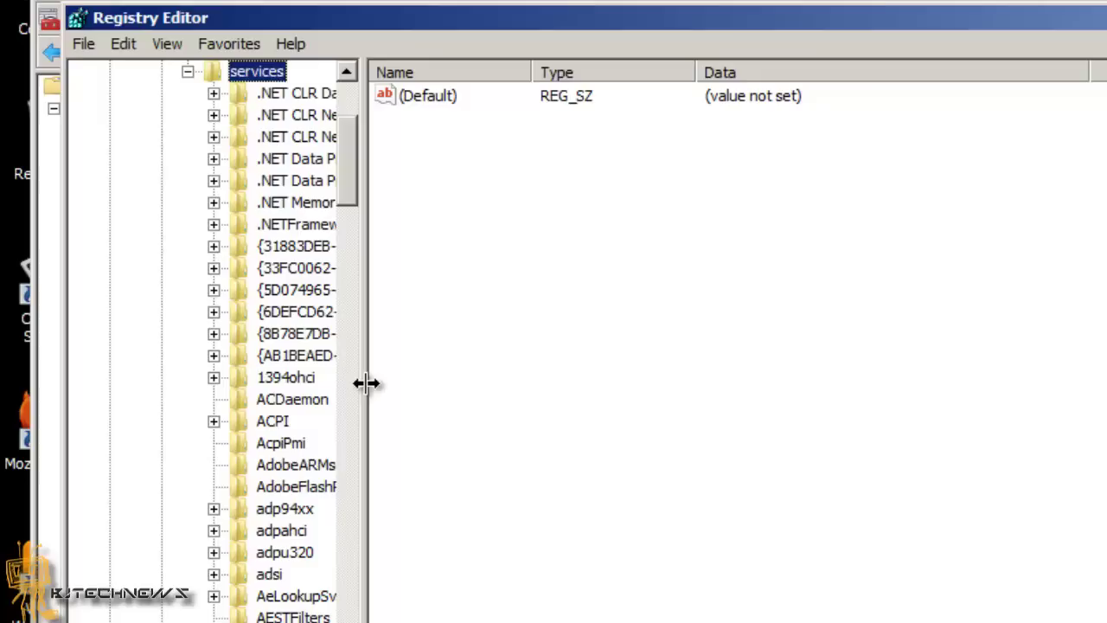
left_click_drag(365, 383, 553, 398)
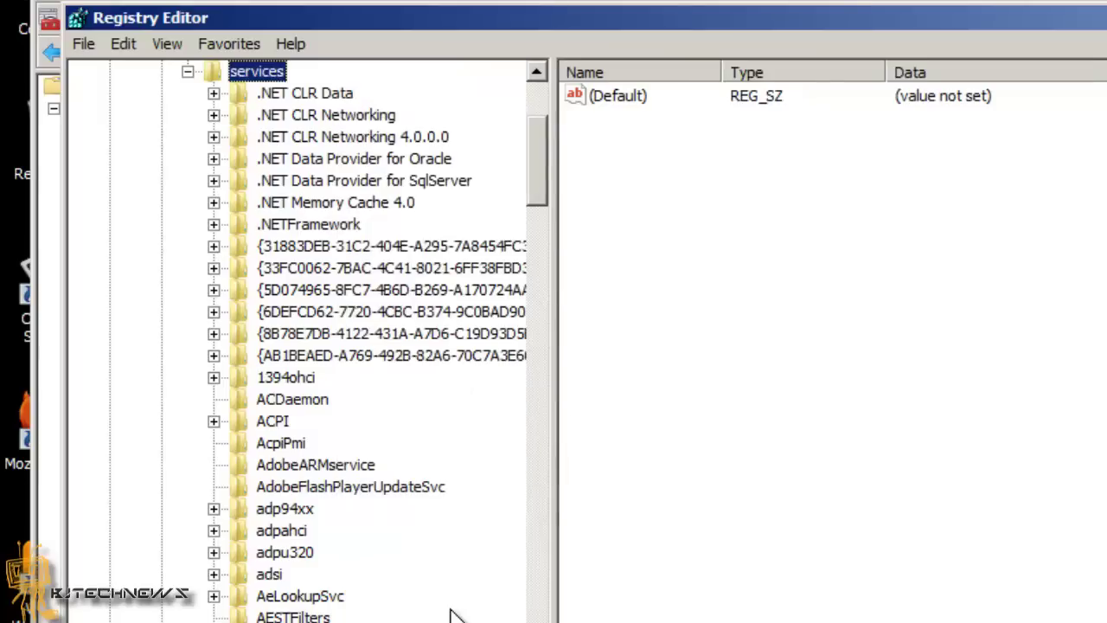
scroll(454, 614, "down", 20)
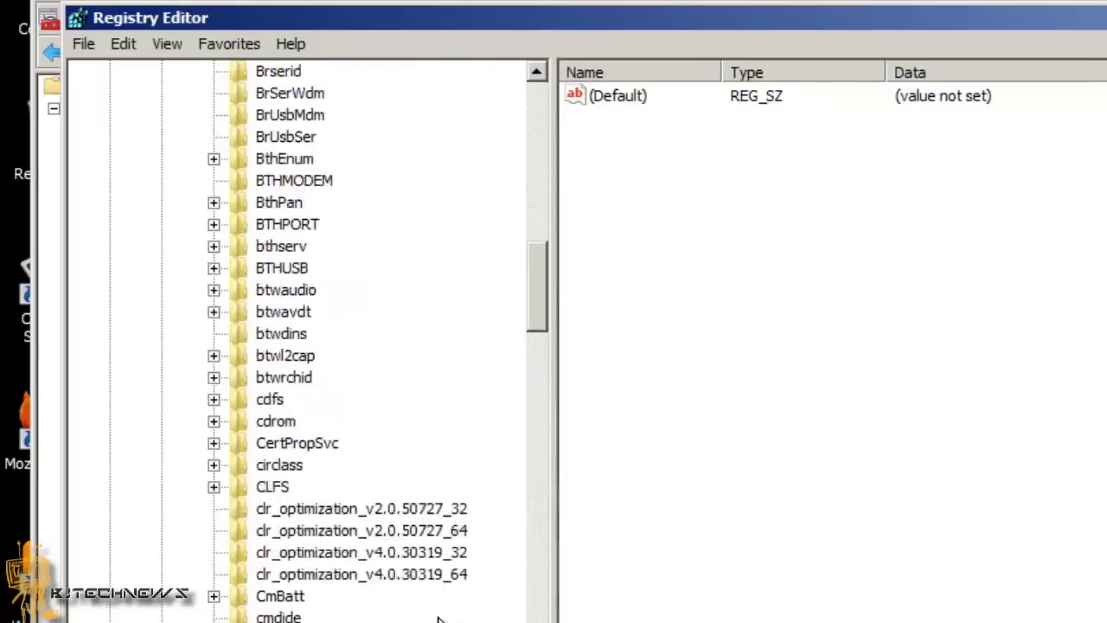
scroll(435, 617, "down", 20)
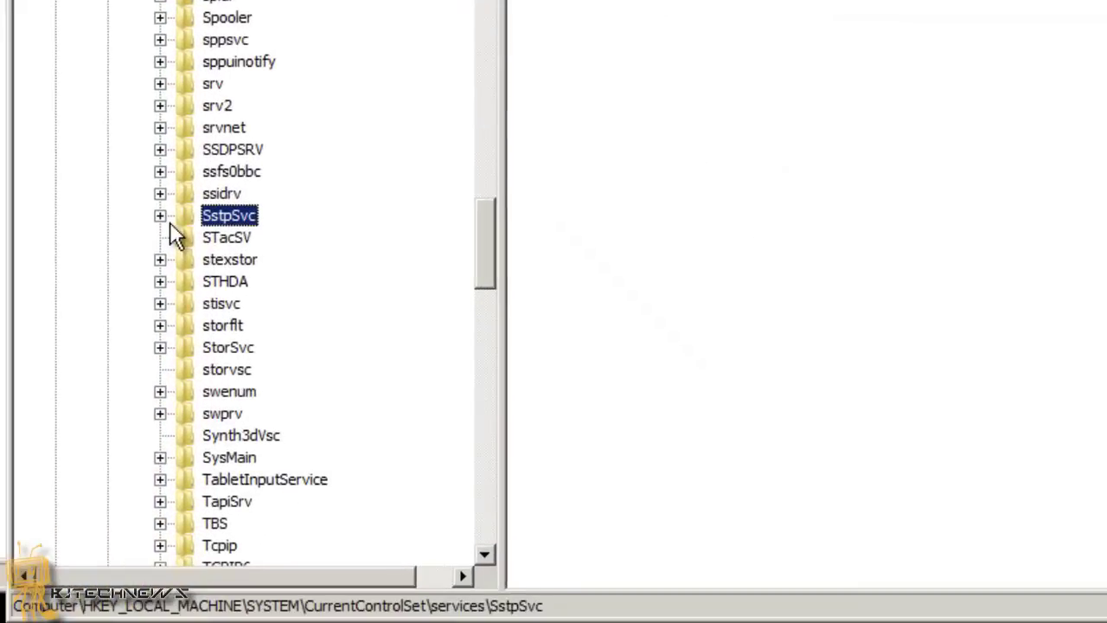
left_click(160, 216)
left_click(277, 238)
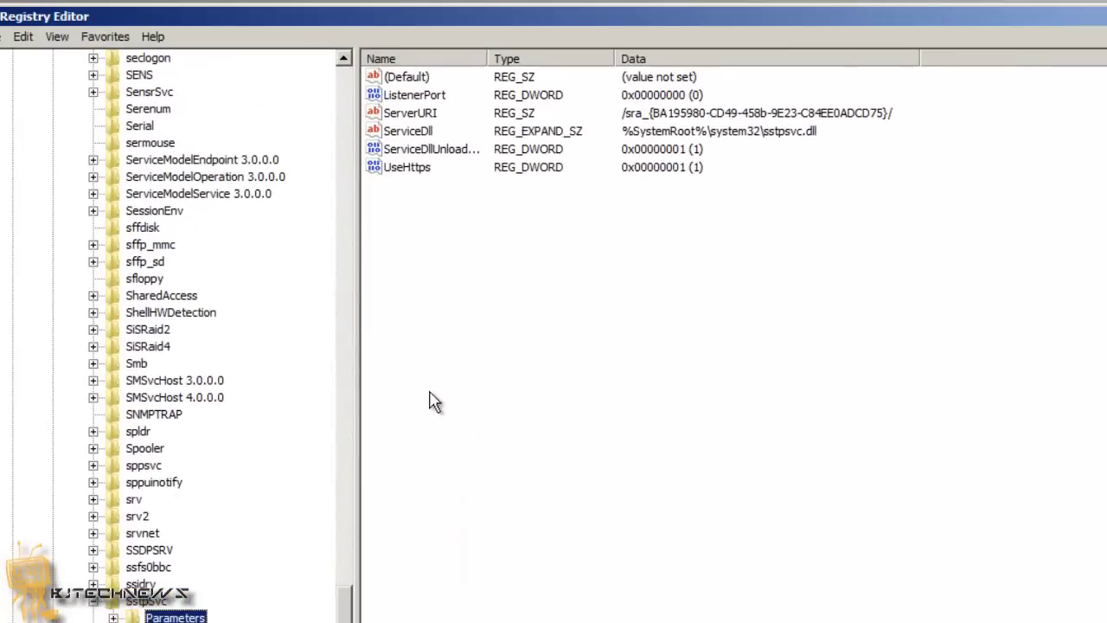
Step: Create a 32-bit DWORD named NoCertRevocationCheck in Parameters with value data 1
left_click_drag(488, 59, 548, 60)
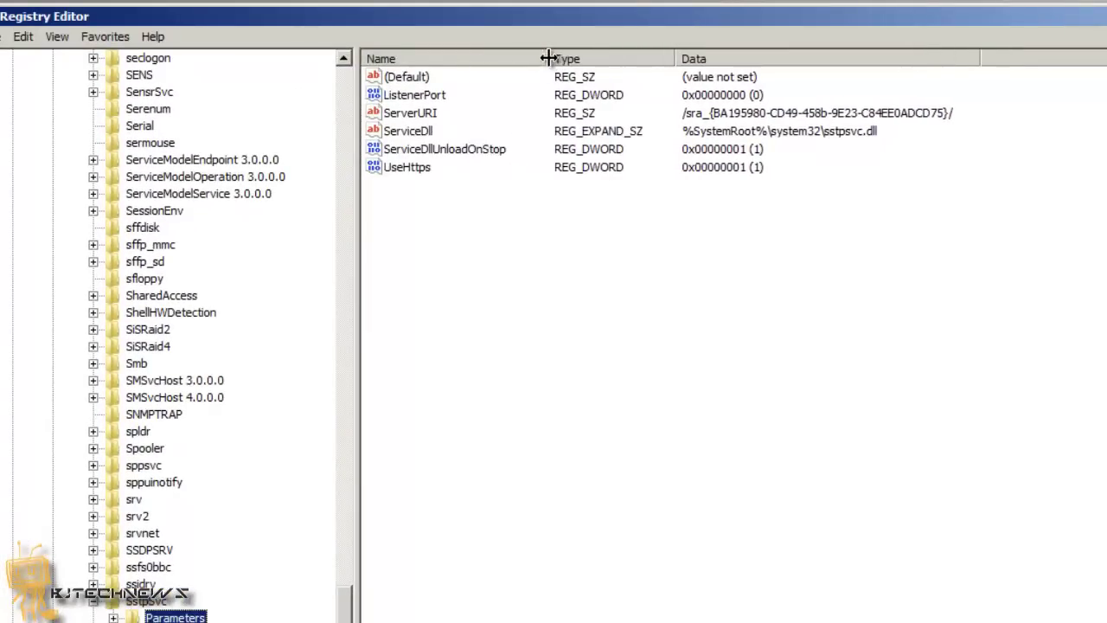
right_click(431, 251)
mouse_move(476, 259)
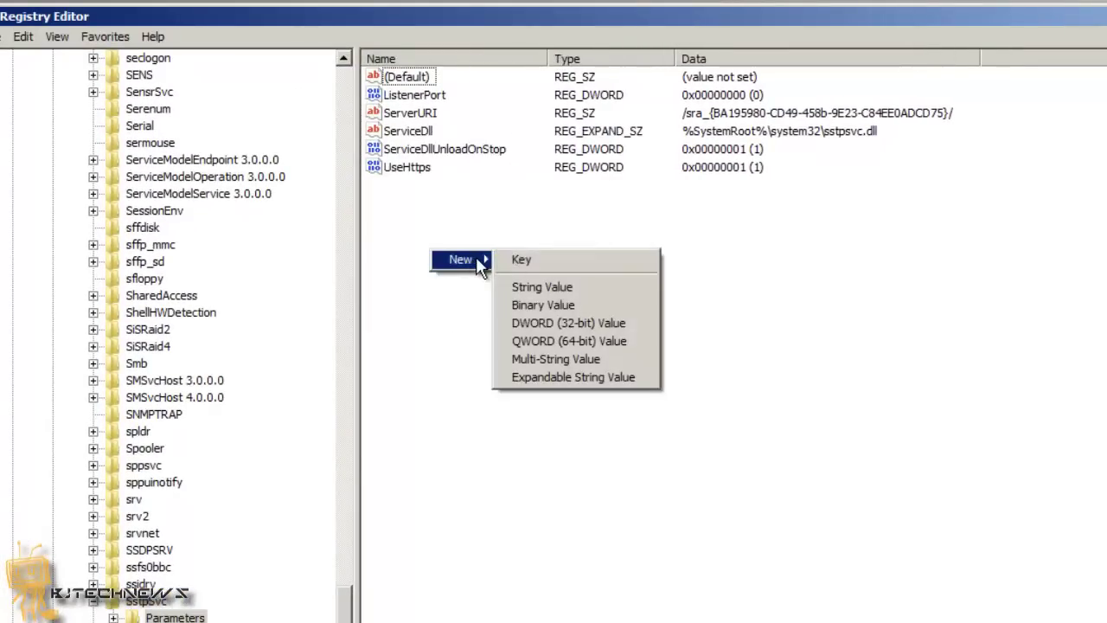
left_click(555, 322)
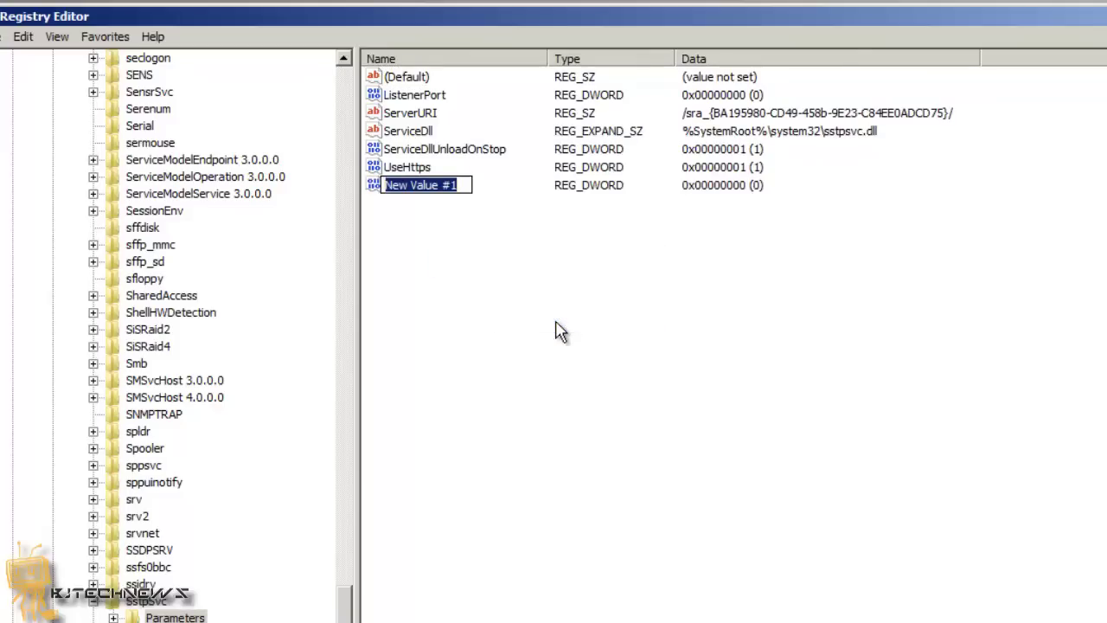
type("No")
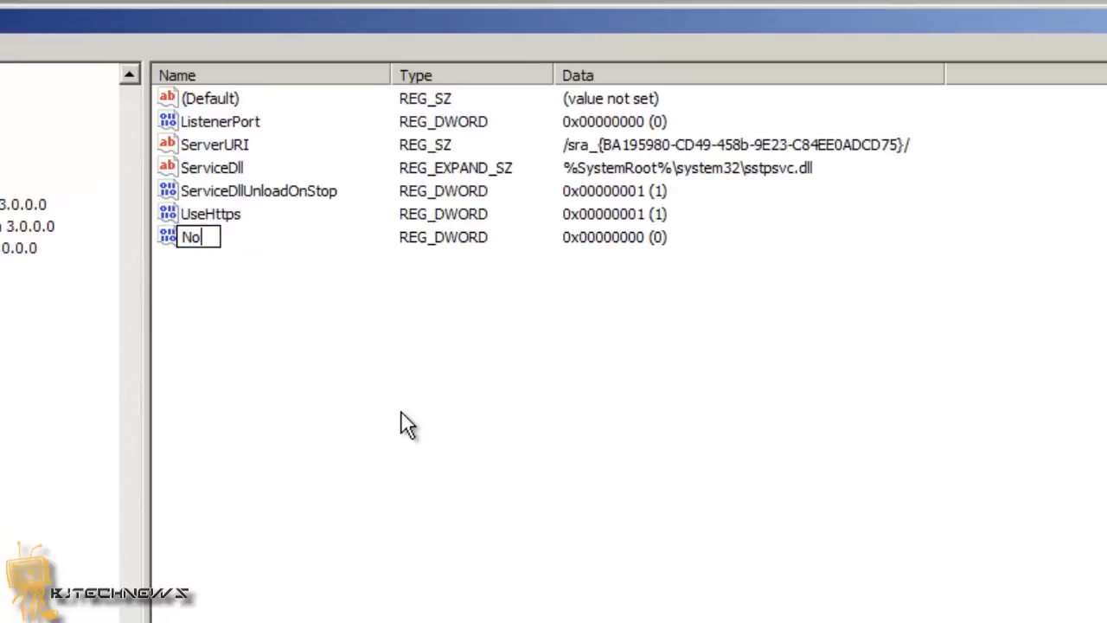
type("CertRevo")
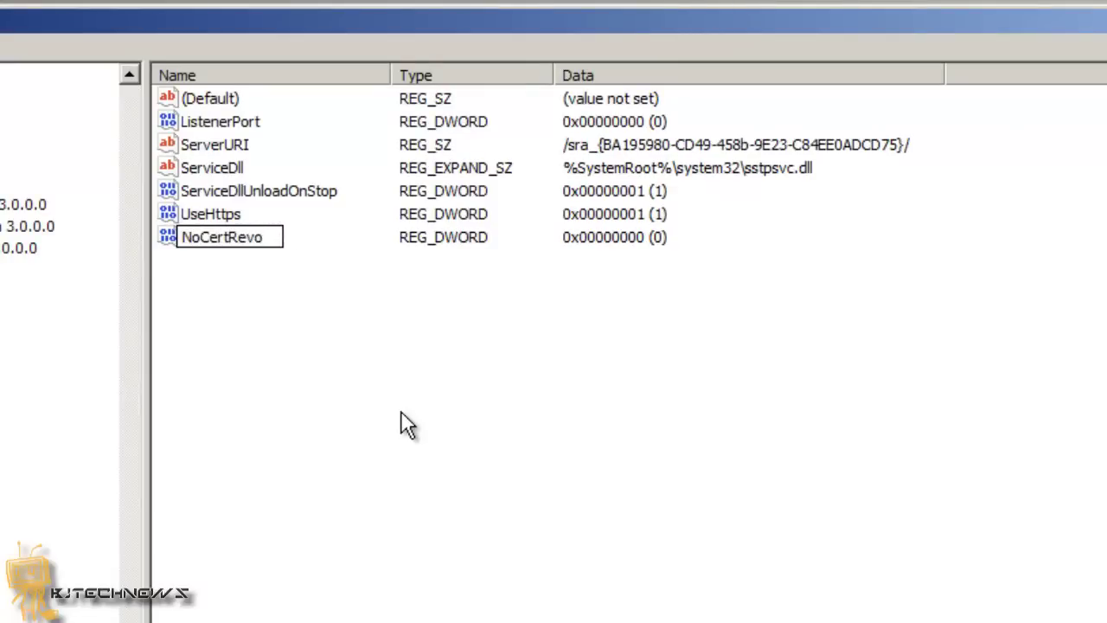
type("cationC")
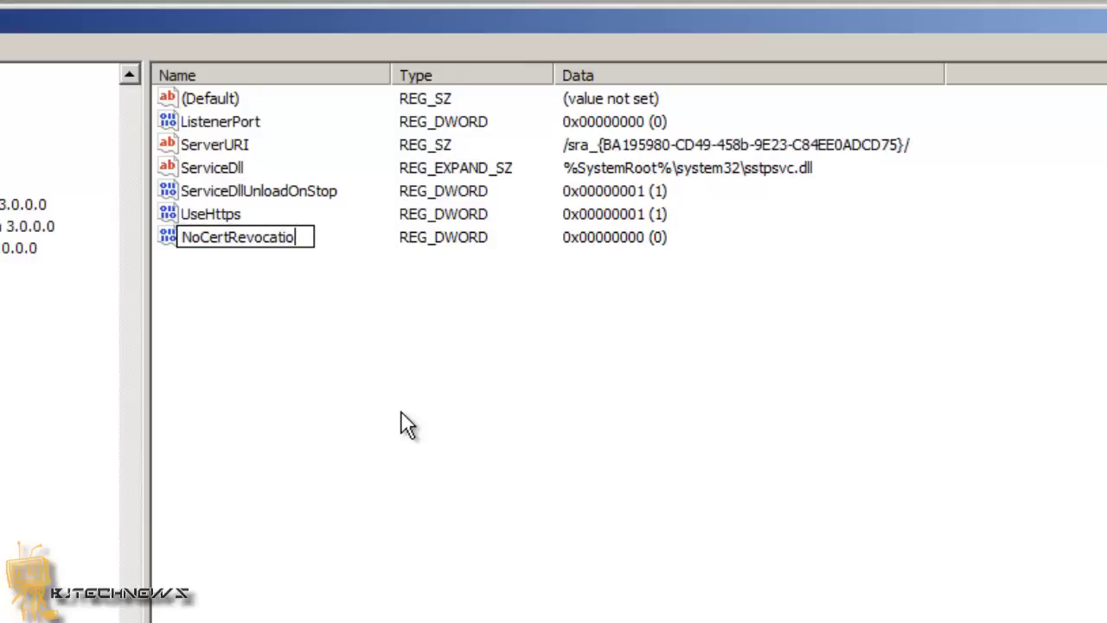
type("heck")
key("Return")
key("Return")
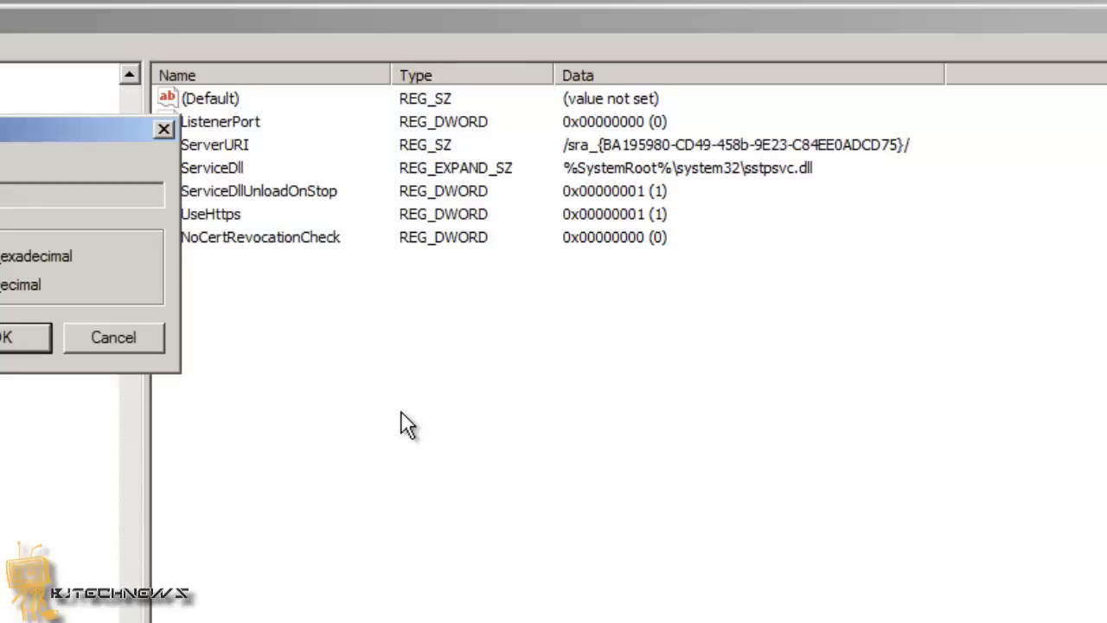
type("1")
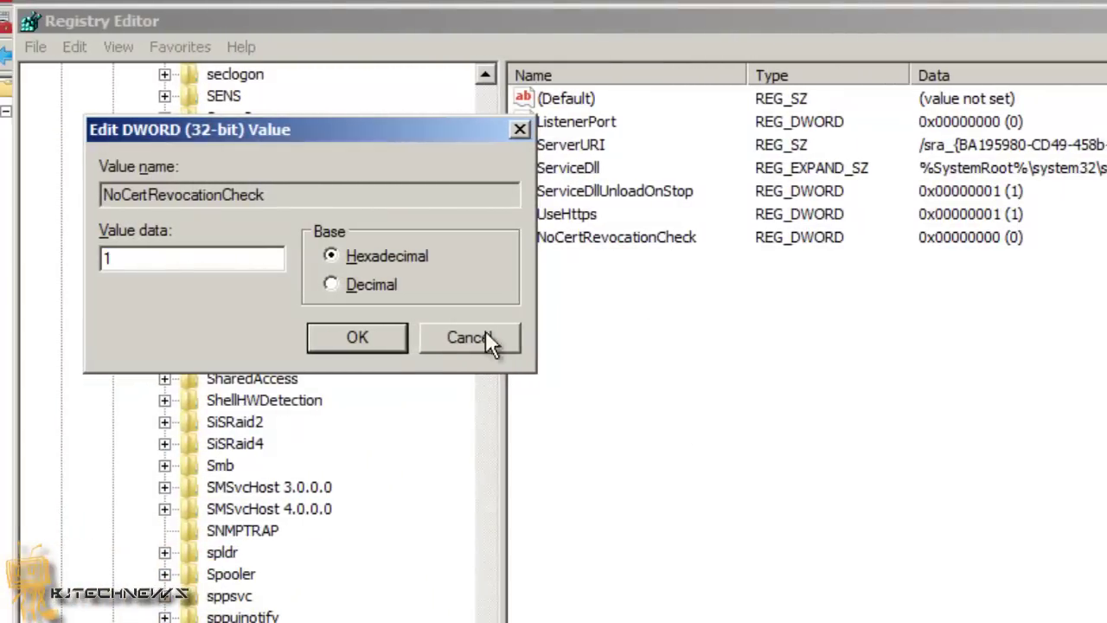
left_click(363, 339)
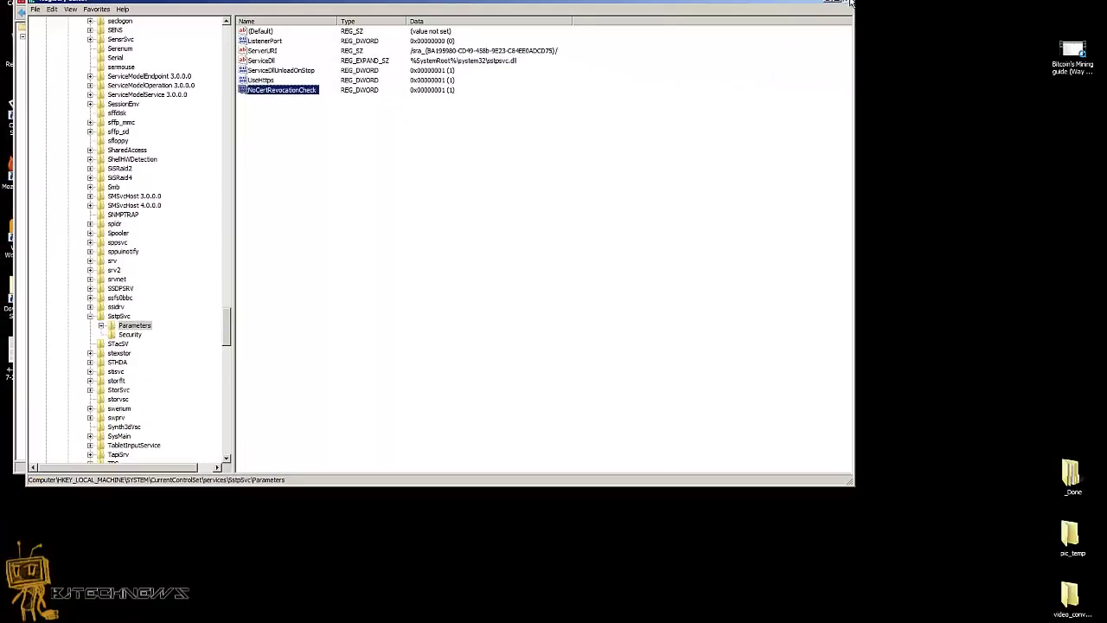
Step: Close Registry Editor and the Certificates console, declining to save the console settings
left_click(848, 3)
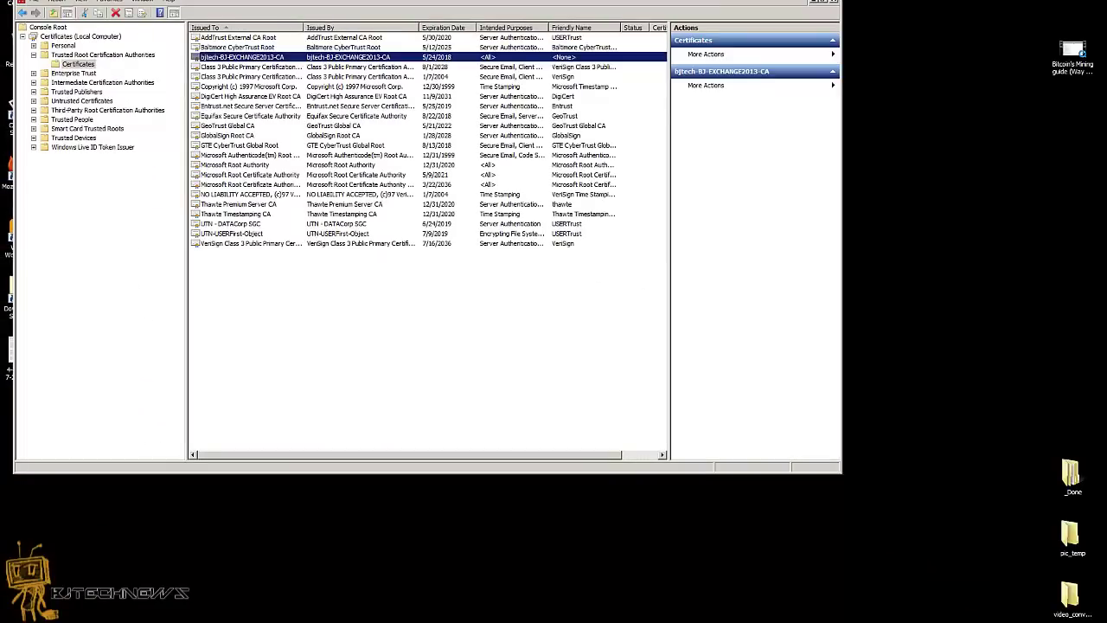
left_click(835, 2)
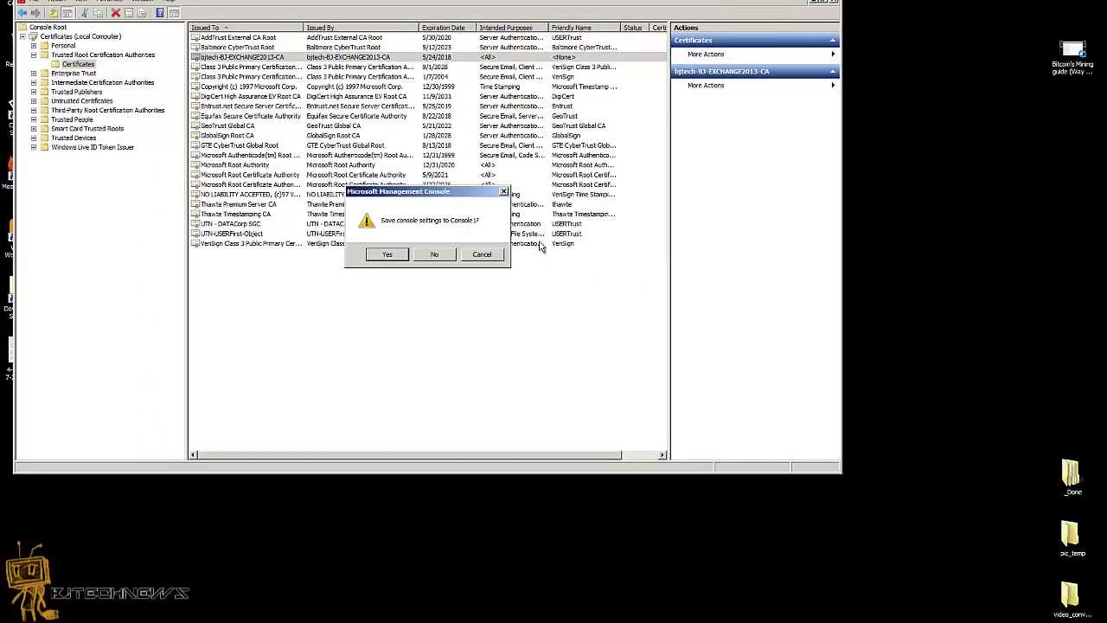
left_click(448, 259)
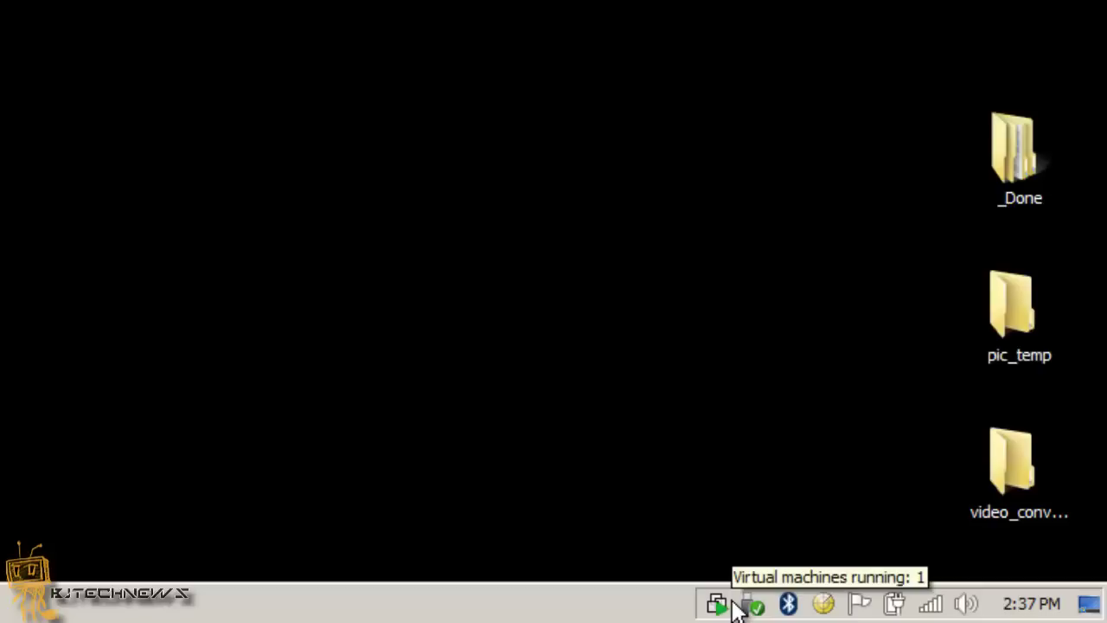
Step: From the network tray icon, start a new Connect to a workplace connection in Network and Sharing Center
right_click(932, 606)
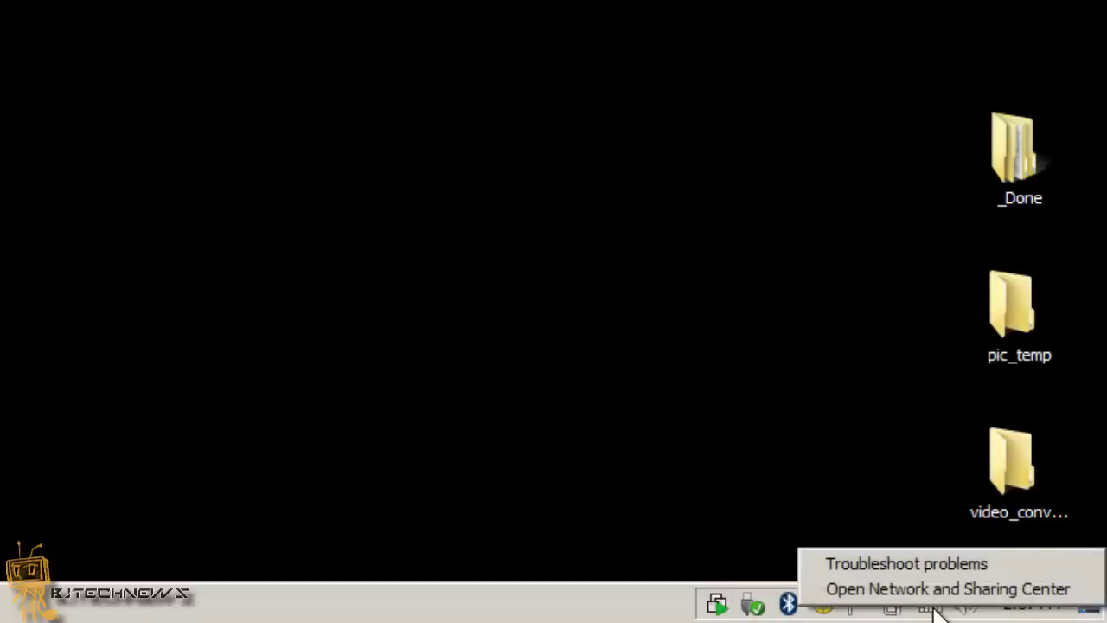
left_click(934, 593)
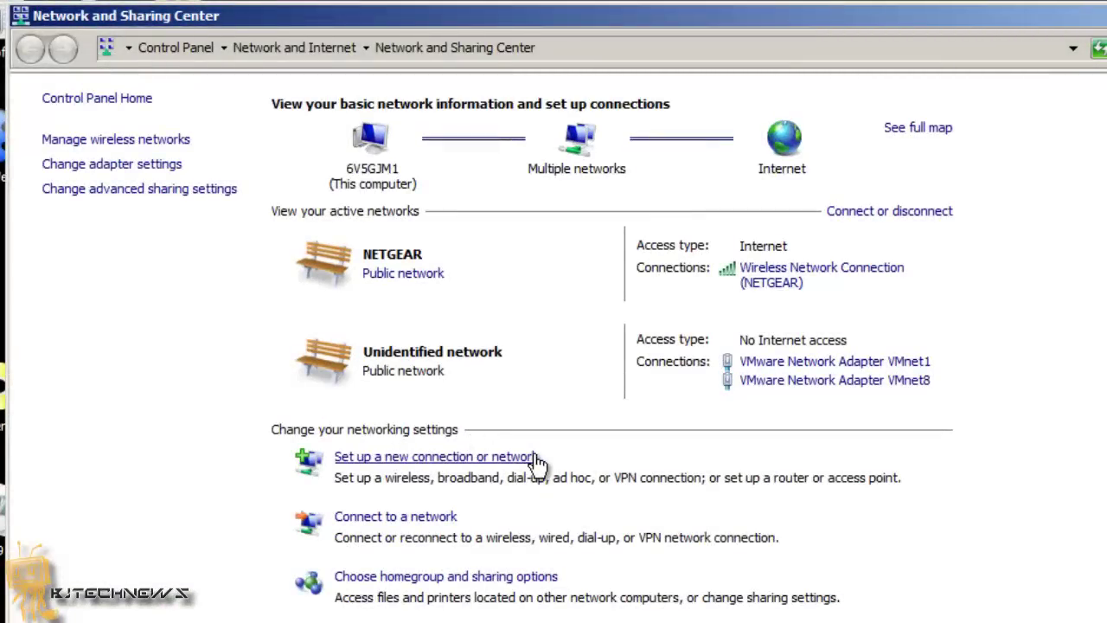
left_click(475, 459)
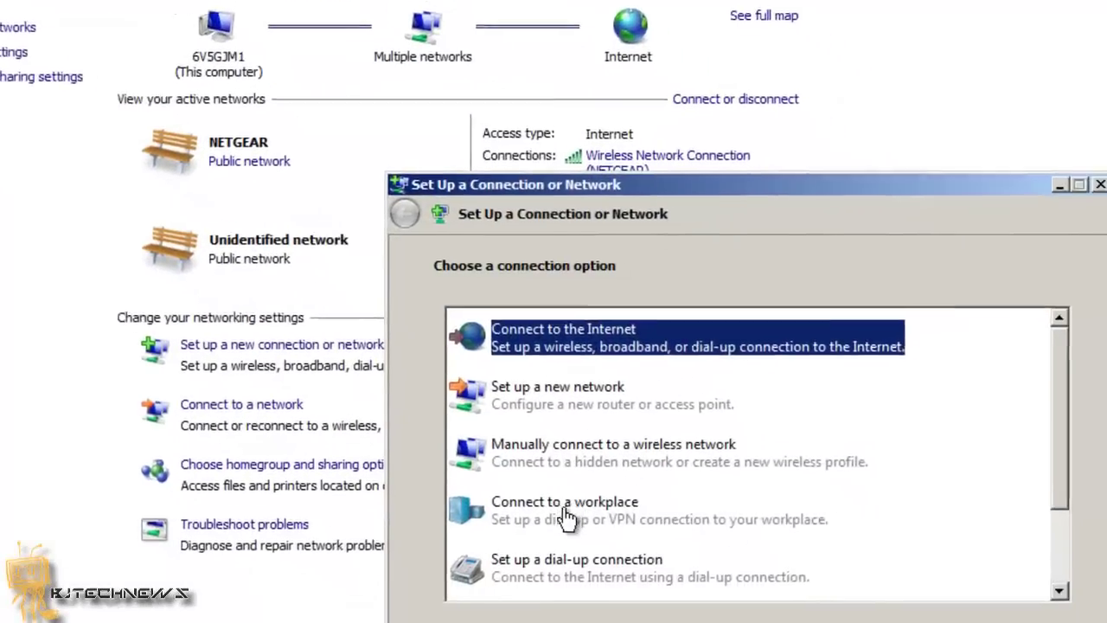
left_click(567, 518)
left_click(818, 547)
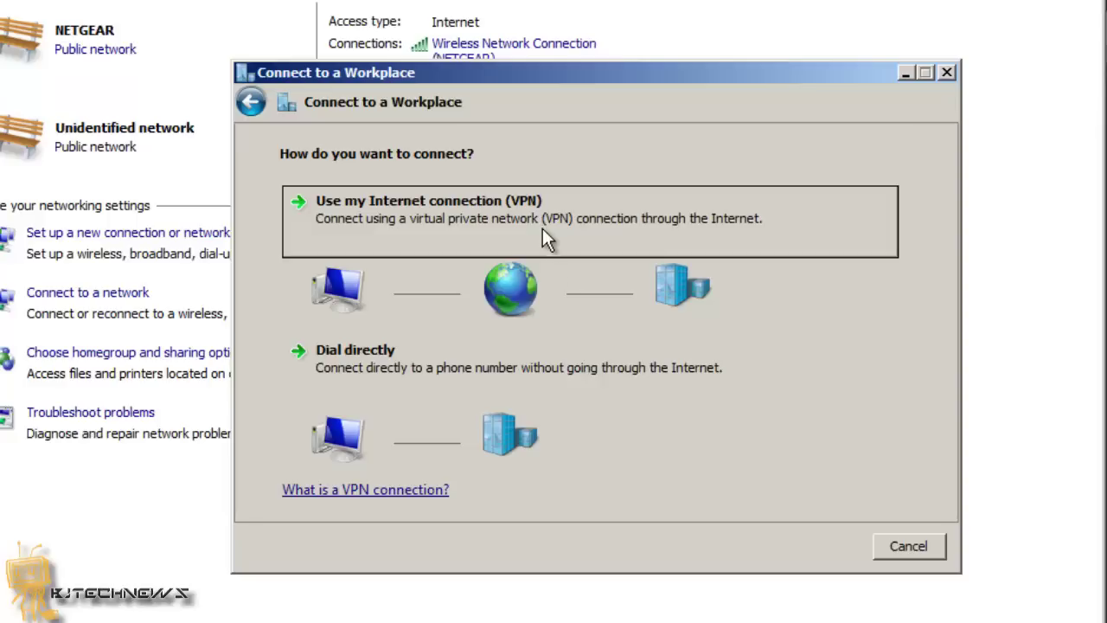
Step: Choose Use my Internet connection (VPN) and set the destination name to 'BJ VPN'
left_click(545, 220)
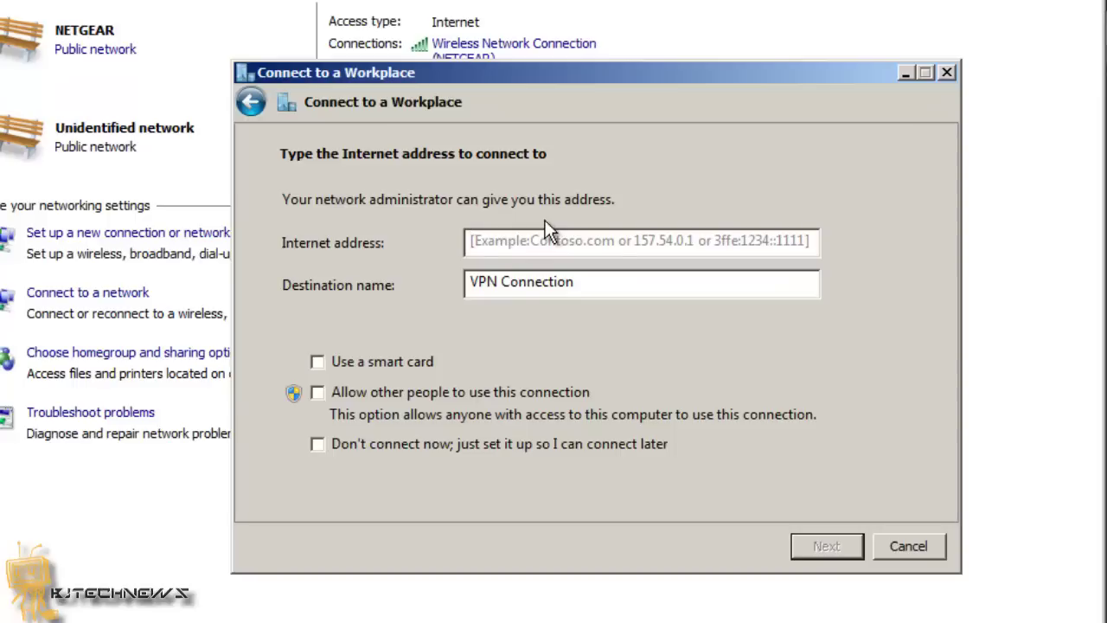
left_click(554, 240)
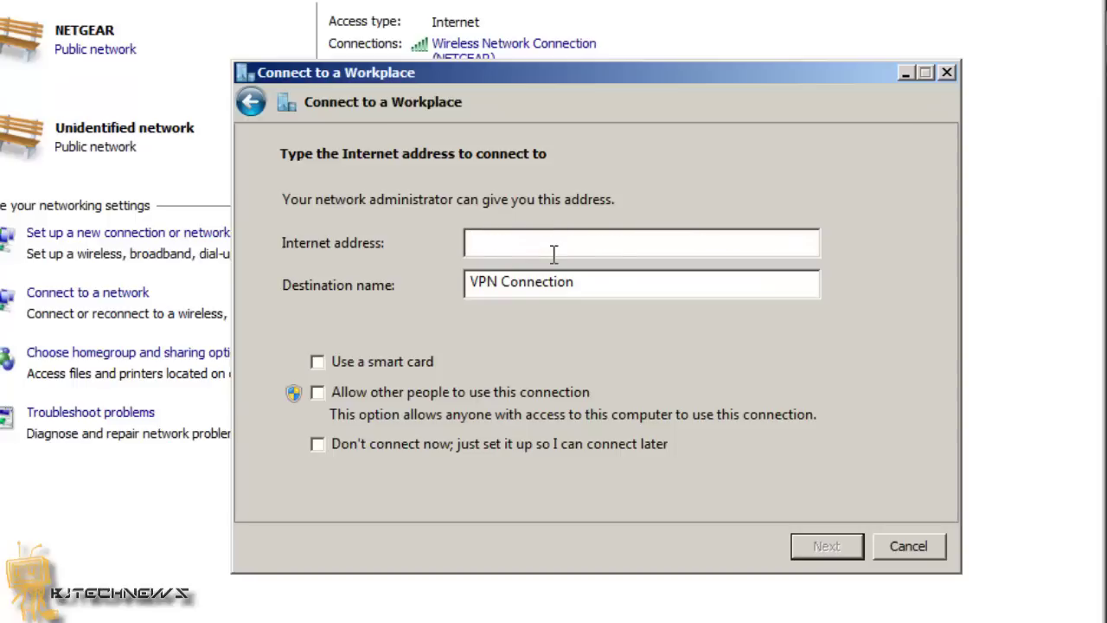
left_click(573, 282)
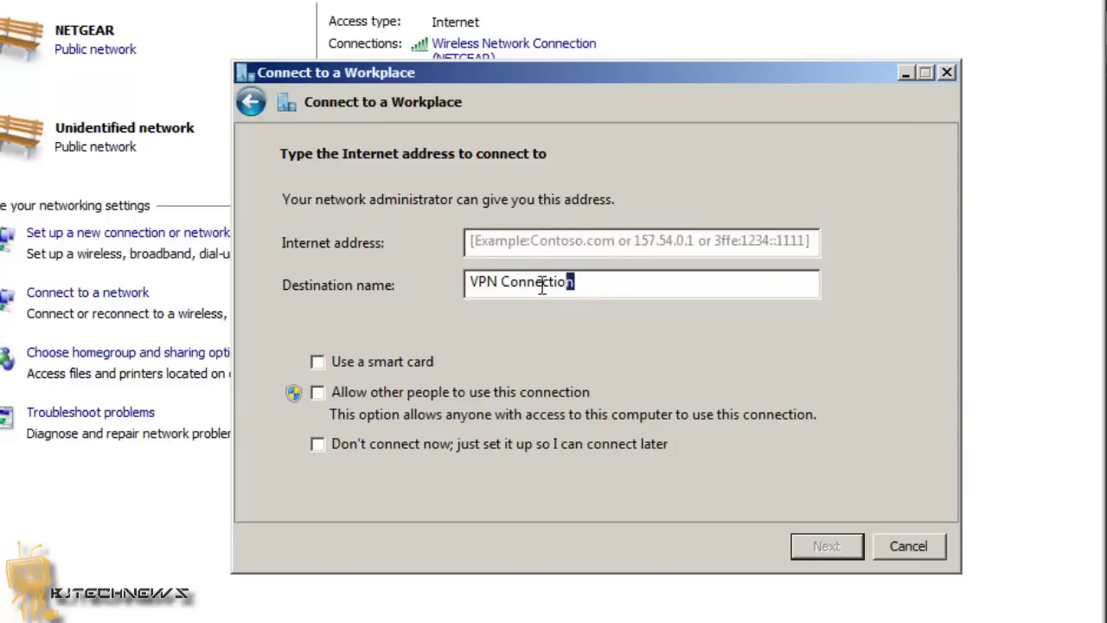
left_click_drag(535, 283, 425, 278)
type("BJ VPN")
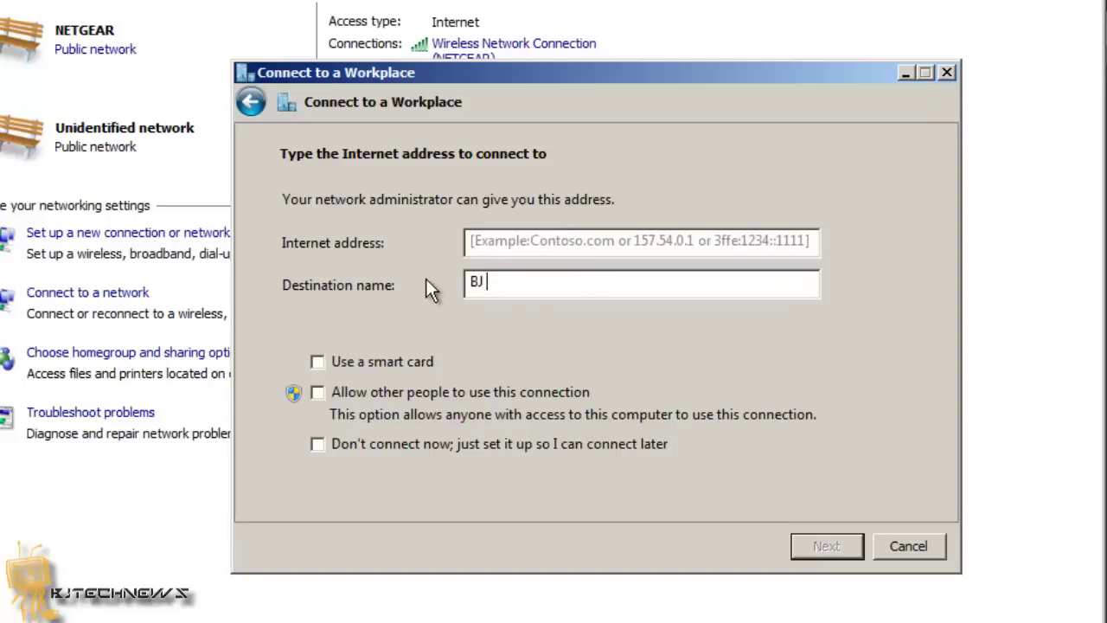
Step: Set the internet address to 192.168.129.170, replacing a trial entry of vpn.bjn.com
left_click(491, 245)
type("192.168.1")
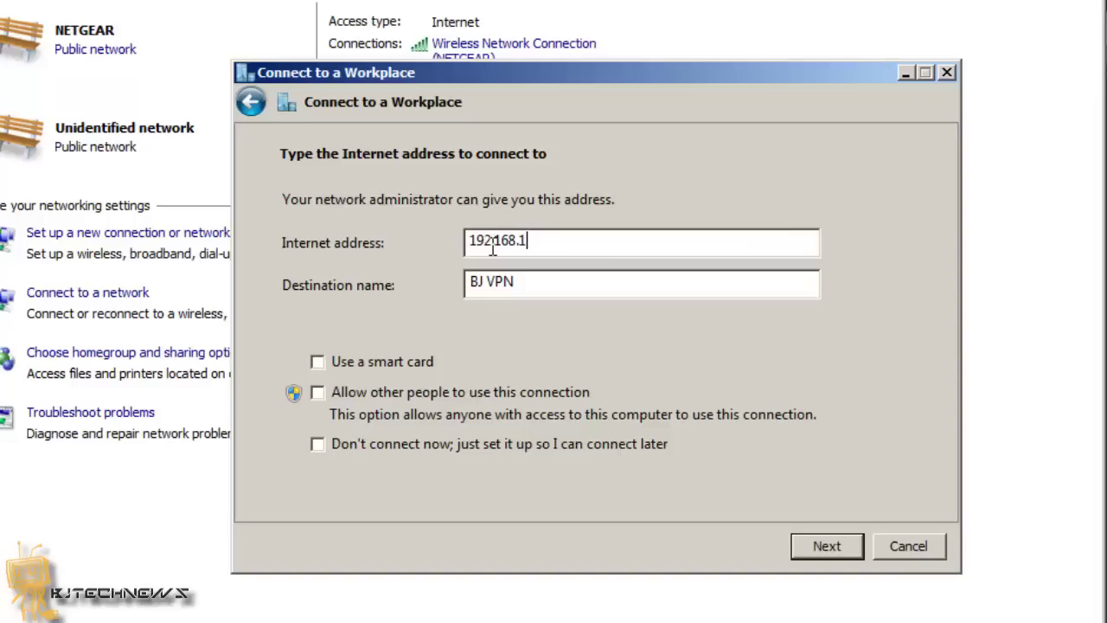
type("29.170")
key("BackSpace")
key("BackSpace")
key("BackSpace")
key("BackSpace")
key("BackSpace")
key("BackSpace")
key("BackSpace")
key("BackSpace")
key("BackSpace")
key("BackSpace")
key("BackSpace")
key("BackSpace")
key("BackSpace")
key("BackSpace")
key("BackSpace")
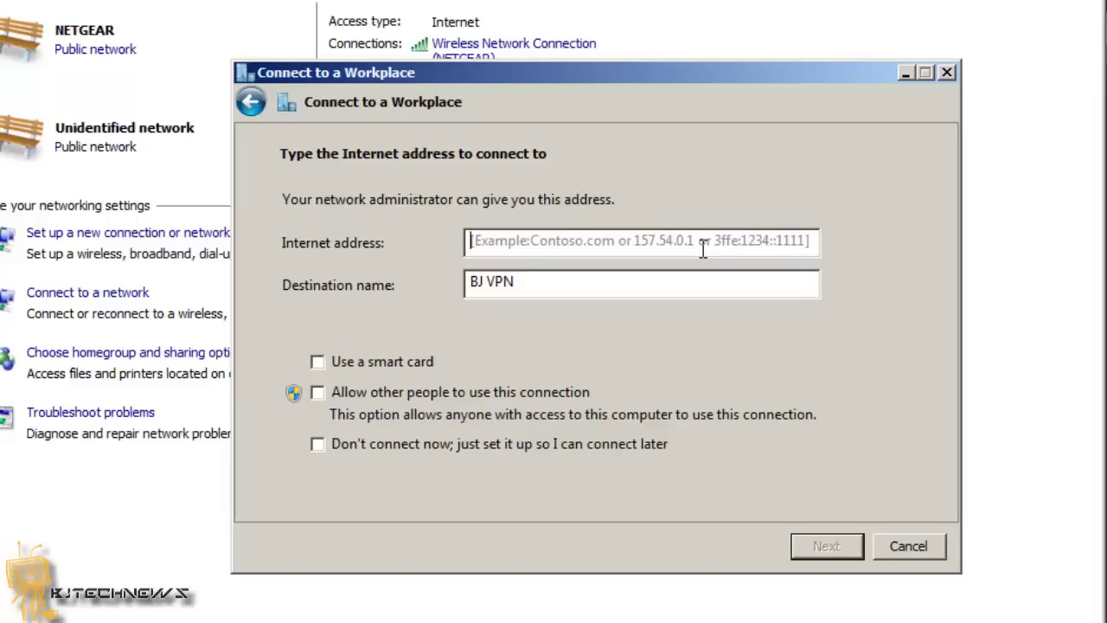
type("vpn.b")
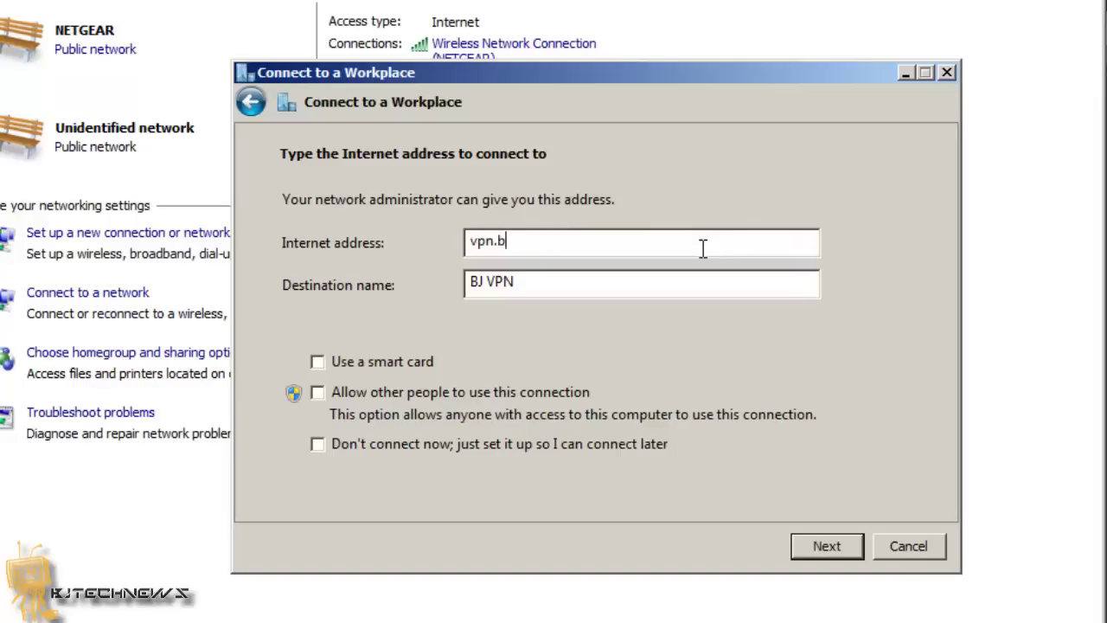
type("jn.com")
left_click_drag(654, 257, 424, 254)
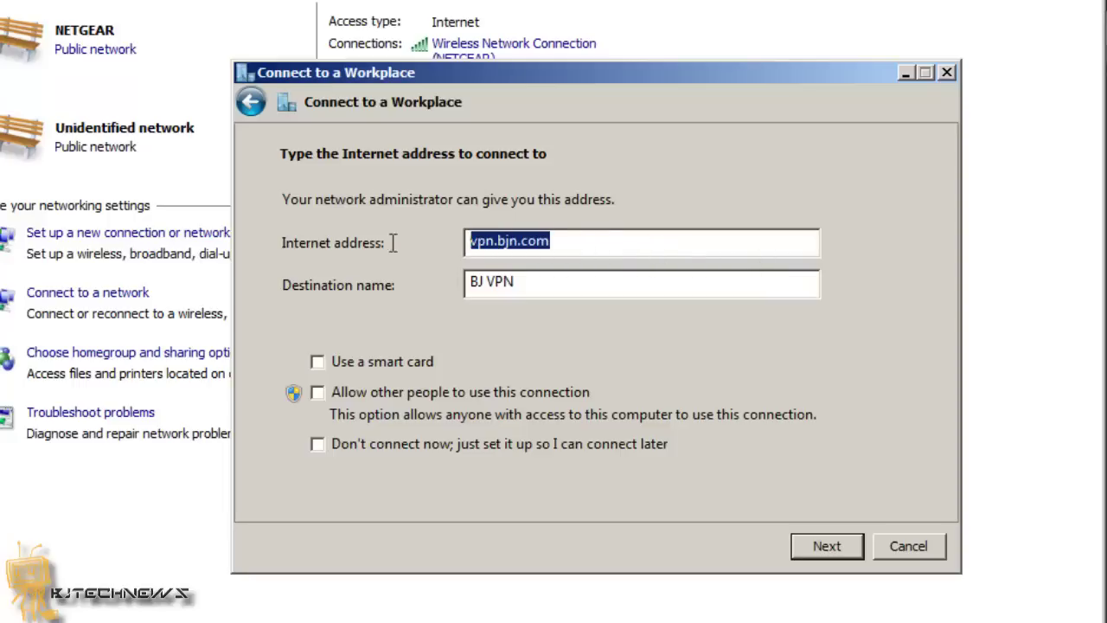
type("192.1")
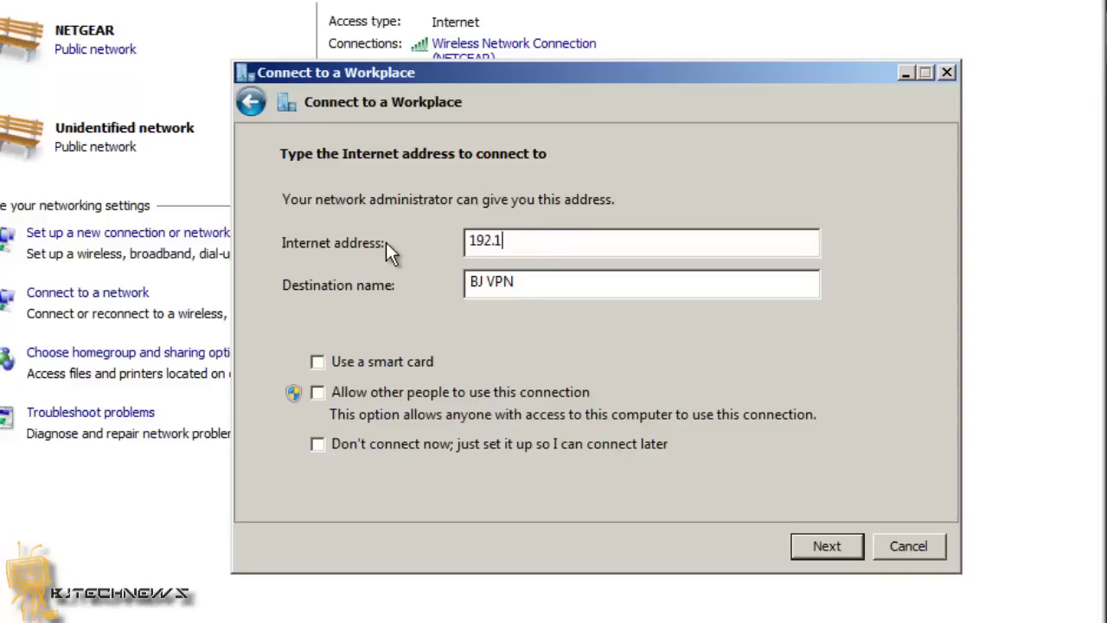
type("68.129.170")
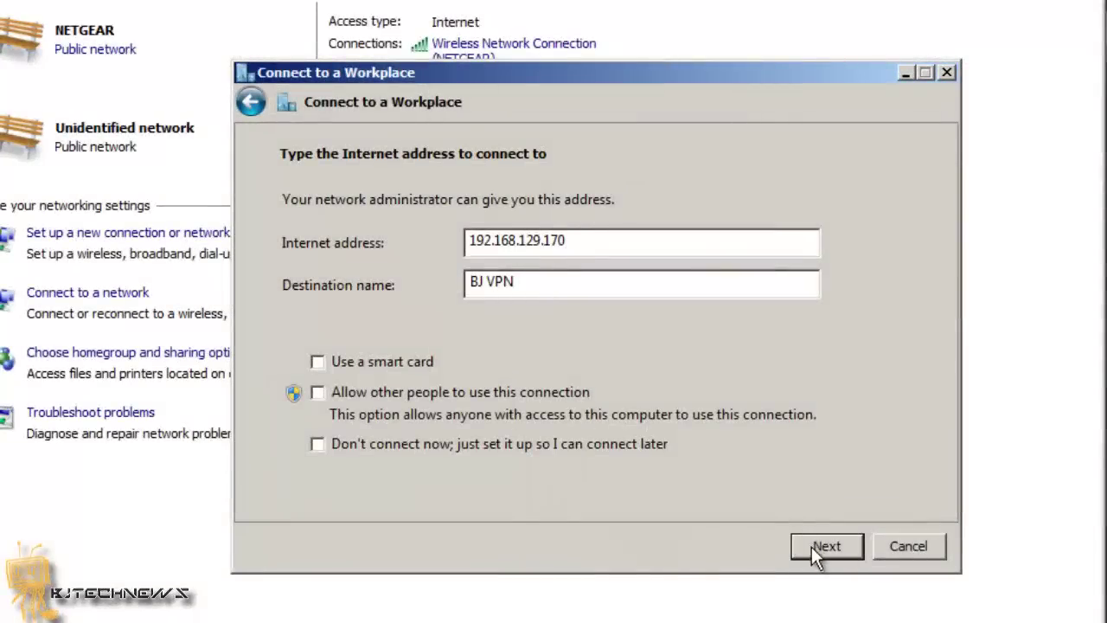
Step: Enter the user name and password, remember the password, set domain BJTECH, and connect
left_click(819, 542)
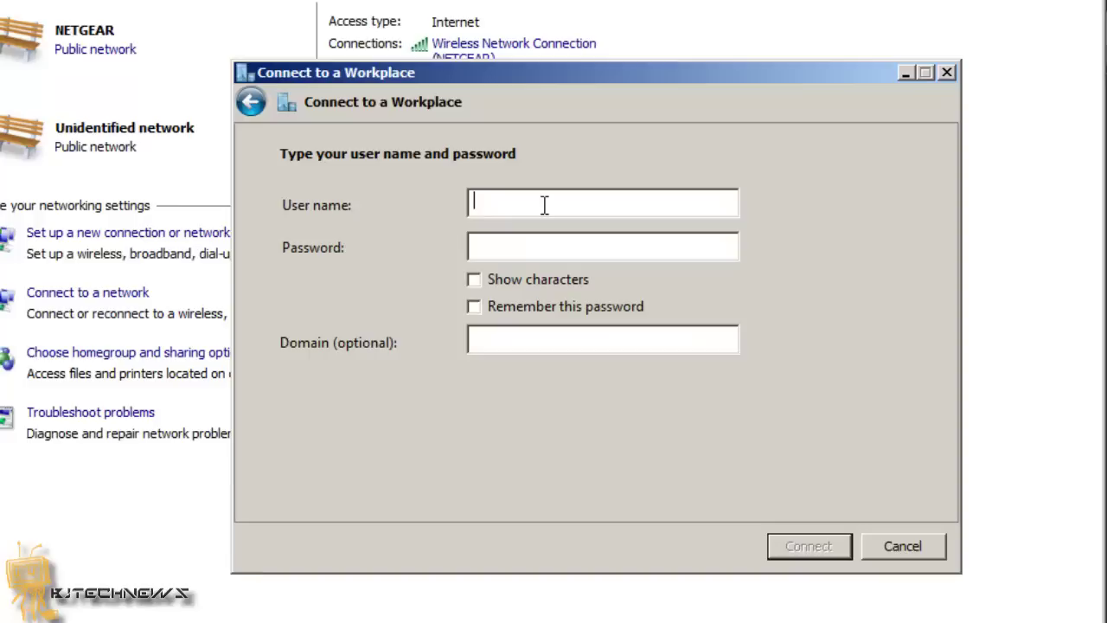
type("barocho")
key("Tab")
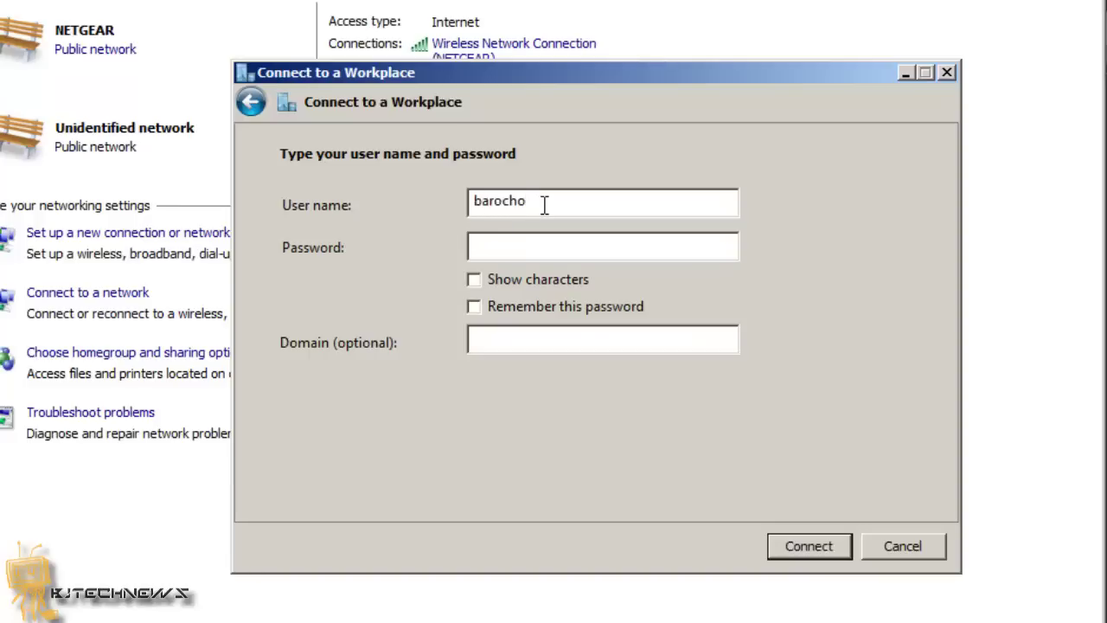
type("••••••••")
left_click(481, 310)
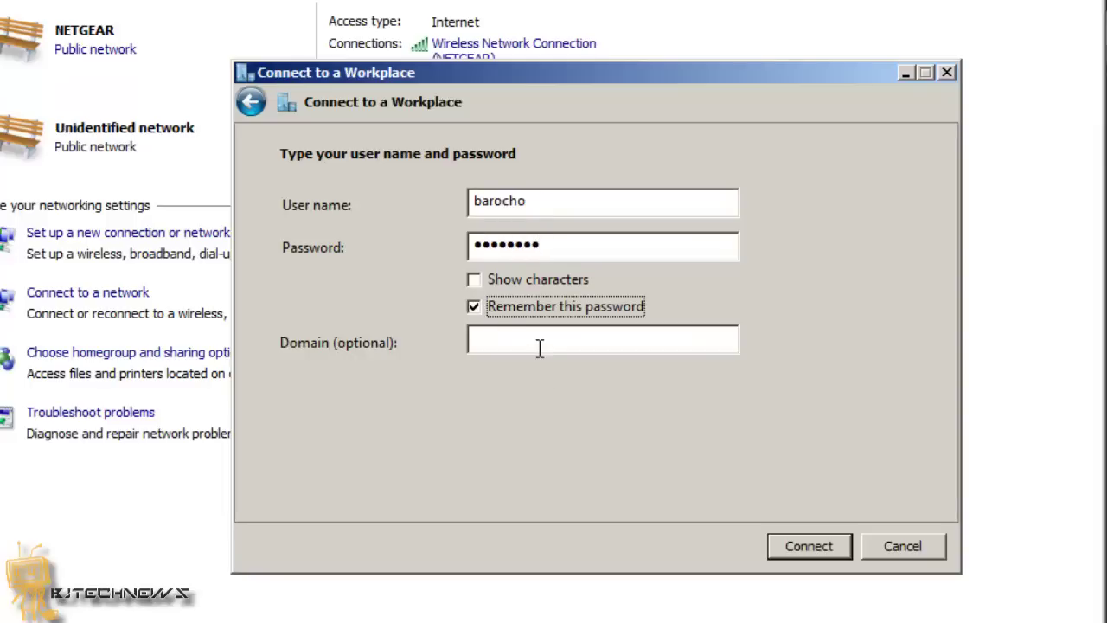
left_click(539, 346)
type("BJTEC")
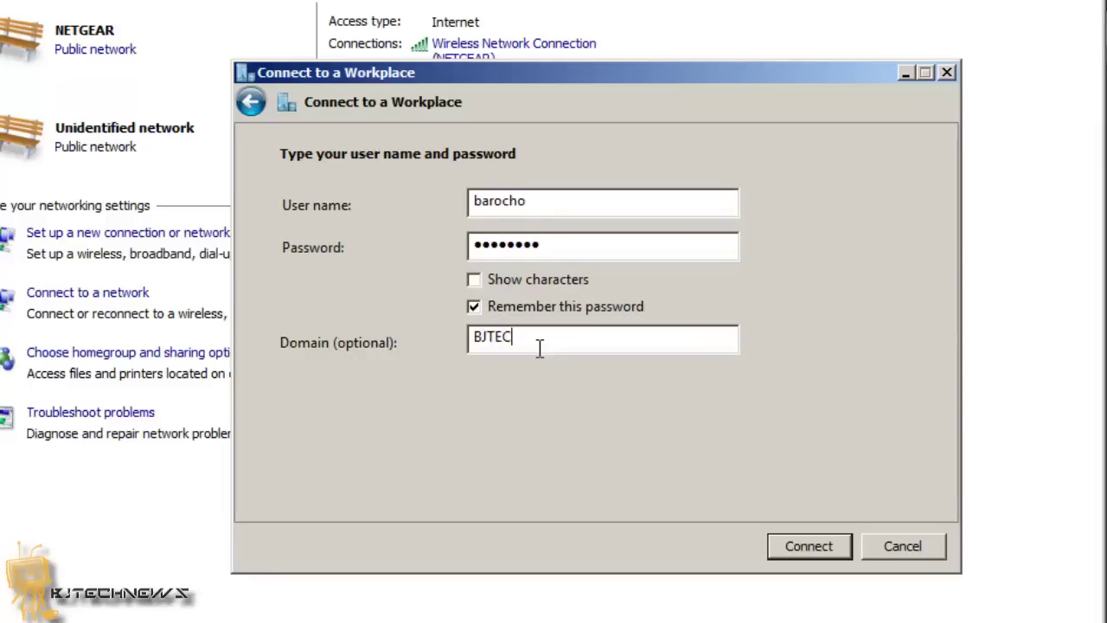
type("HN")
key("BackSpace")
left_click(787, 544)
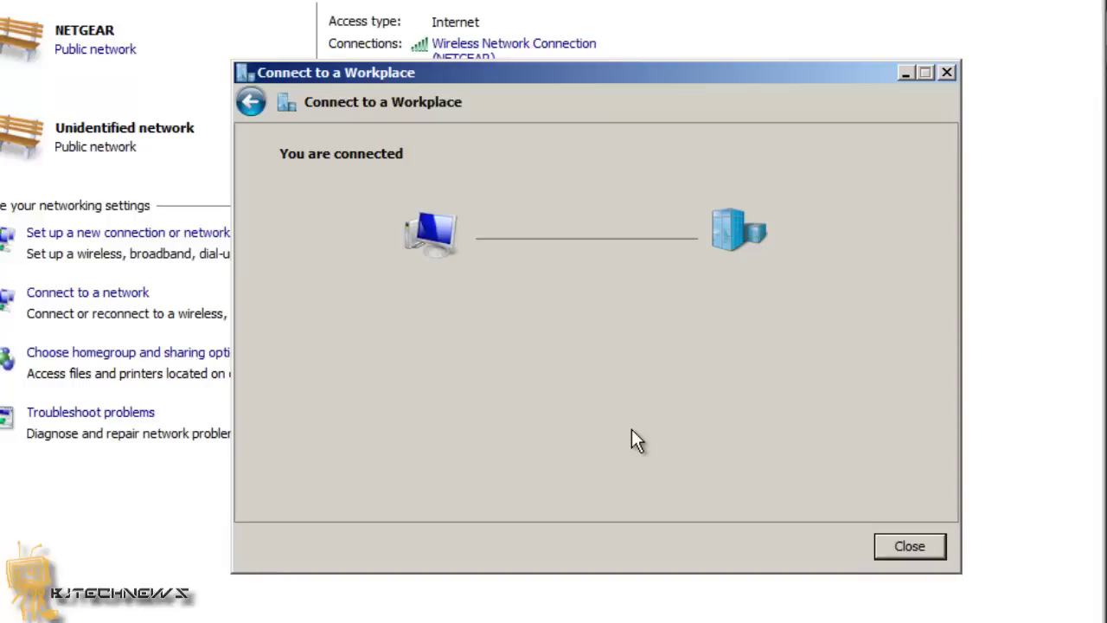
Step: Close the completed Connect to a Workplace wizard, leaving BJ VPN connected
left_click(908, 547)
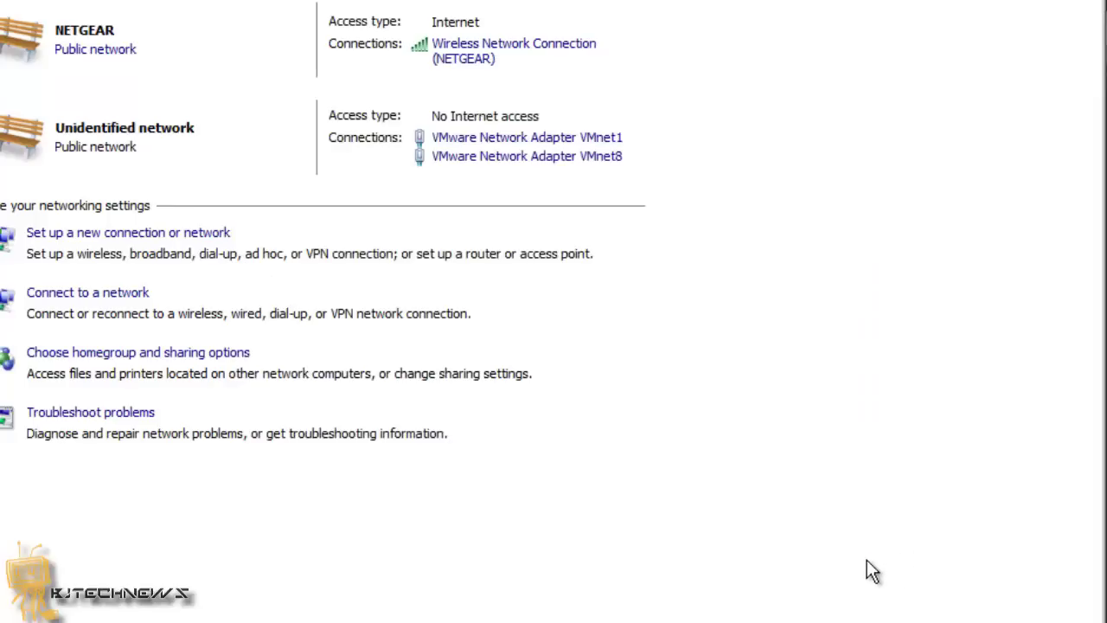